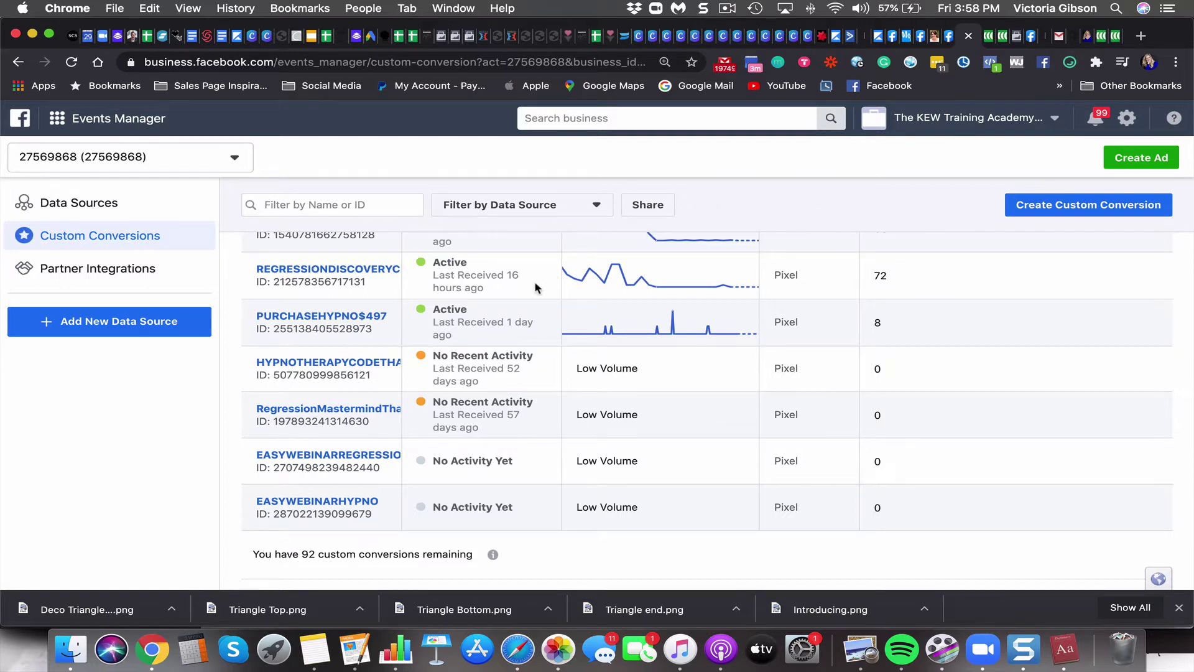
# Step: Copy the thank-you page URL from the rule of the EASYWEBINARHYPNO custom conversion
pyautogui.scroll(2, 536, 287)
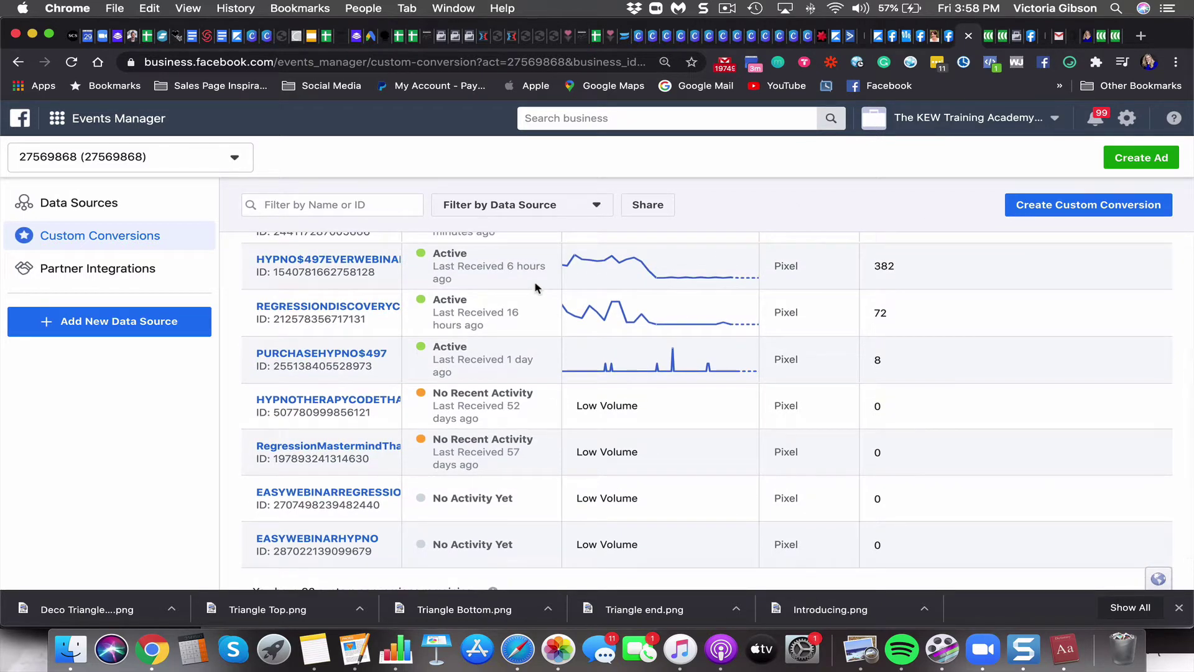
pyautogui.scroll(-2, 536, 287)
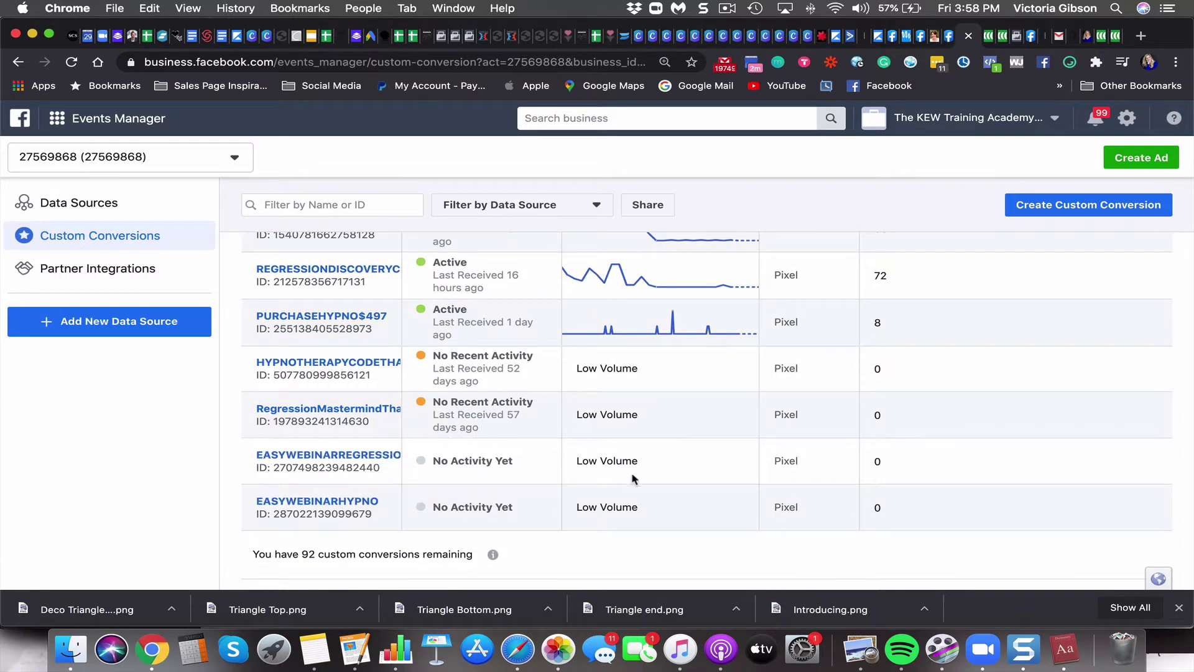
pyautogui.scroll(5, 549, 426)
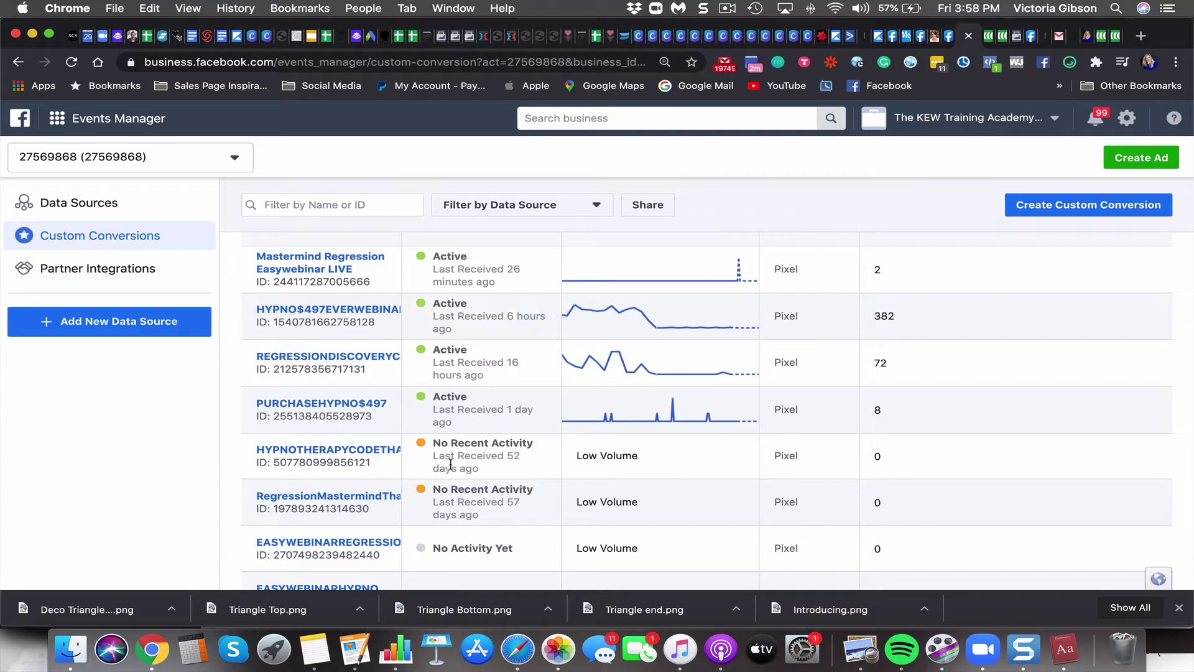
pyautogui.scroll(-5, 451, 466)
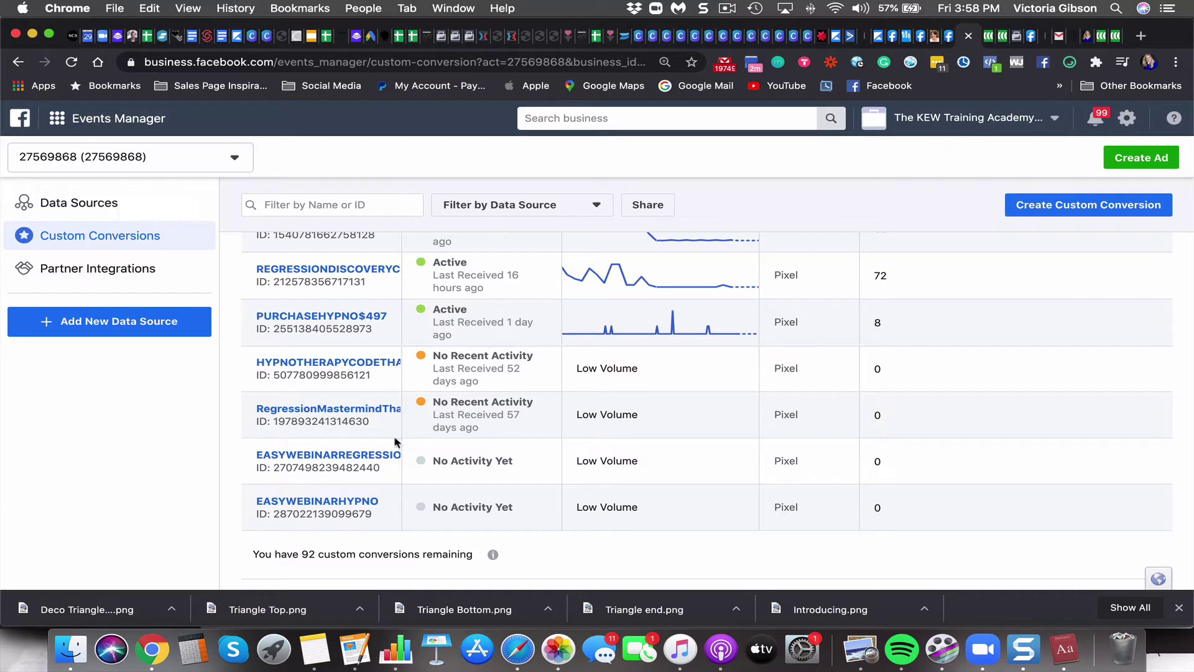
pyautogui.click(357, 502)
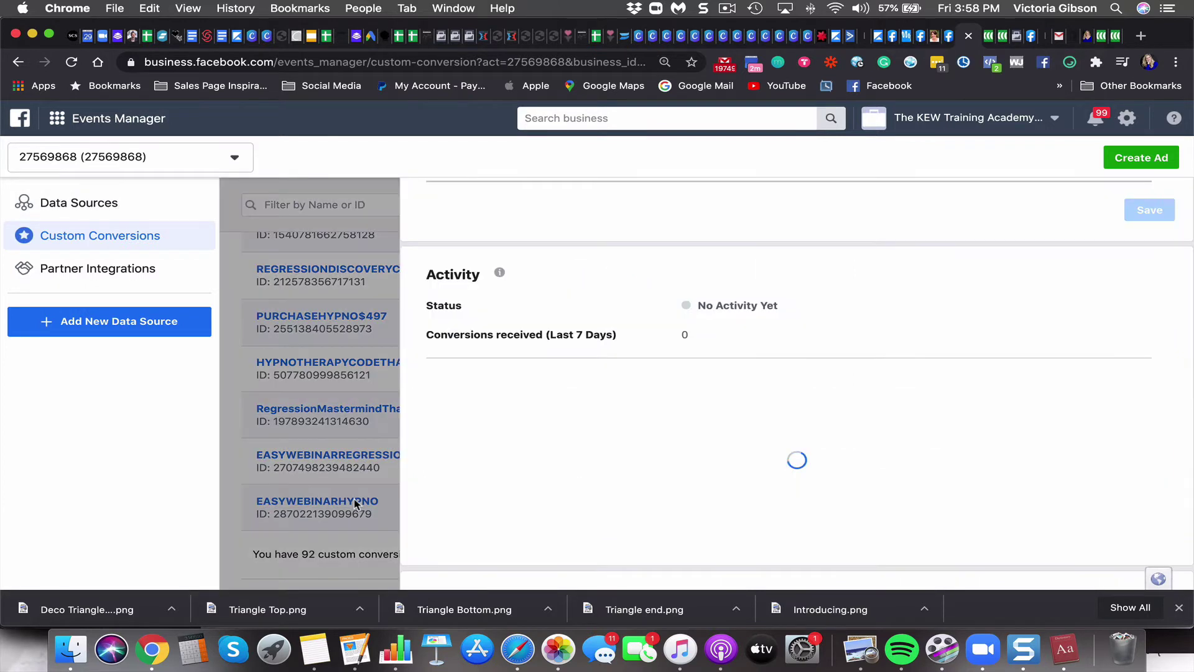
pyautogui.moveTo(961, 511); pyautogui.dragTo(688, 522)
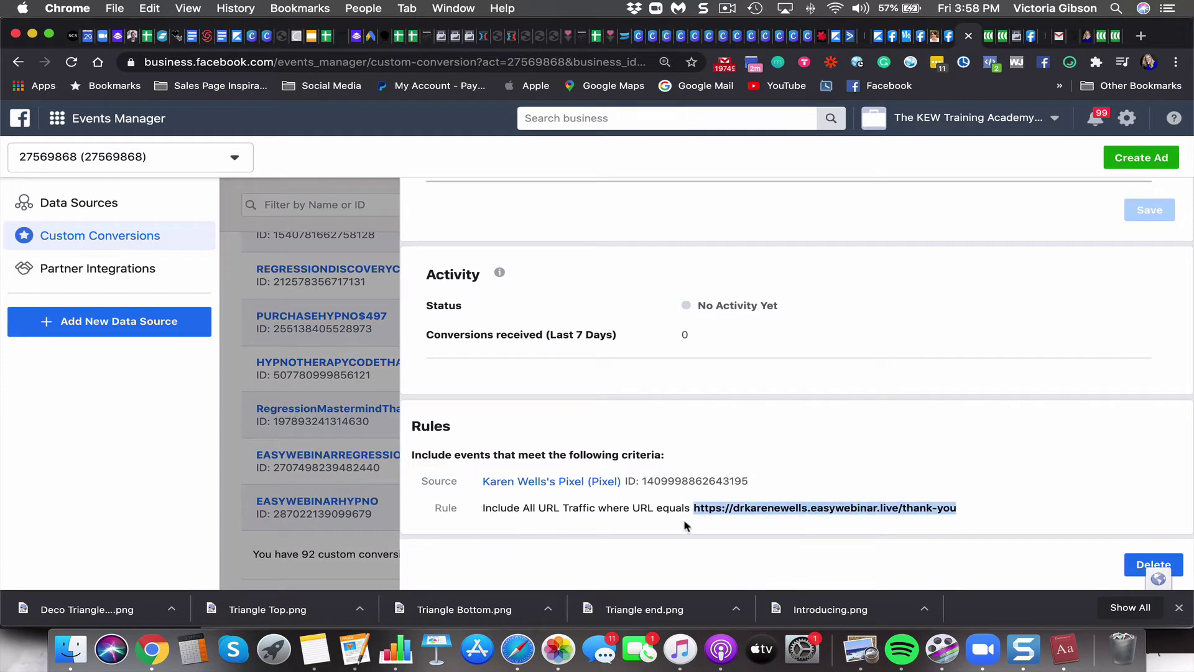
pyautogui.click(150, 9)
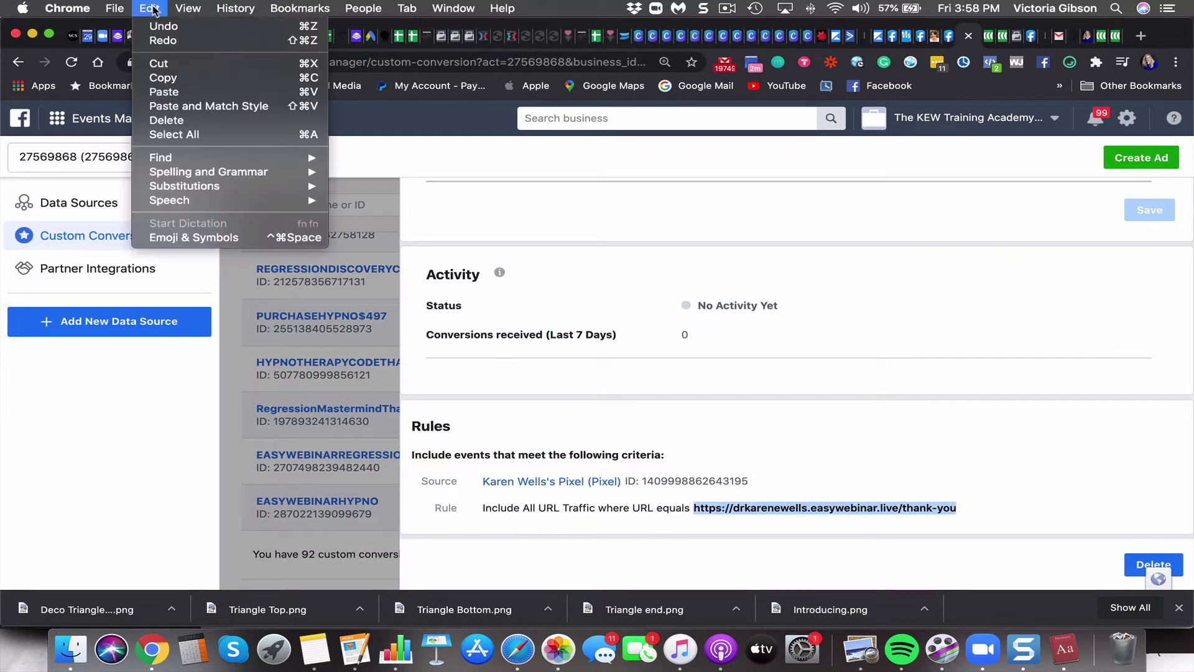
pyautogui.click(175, 78)
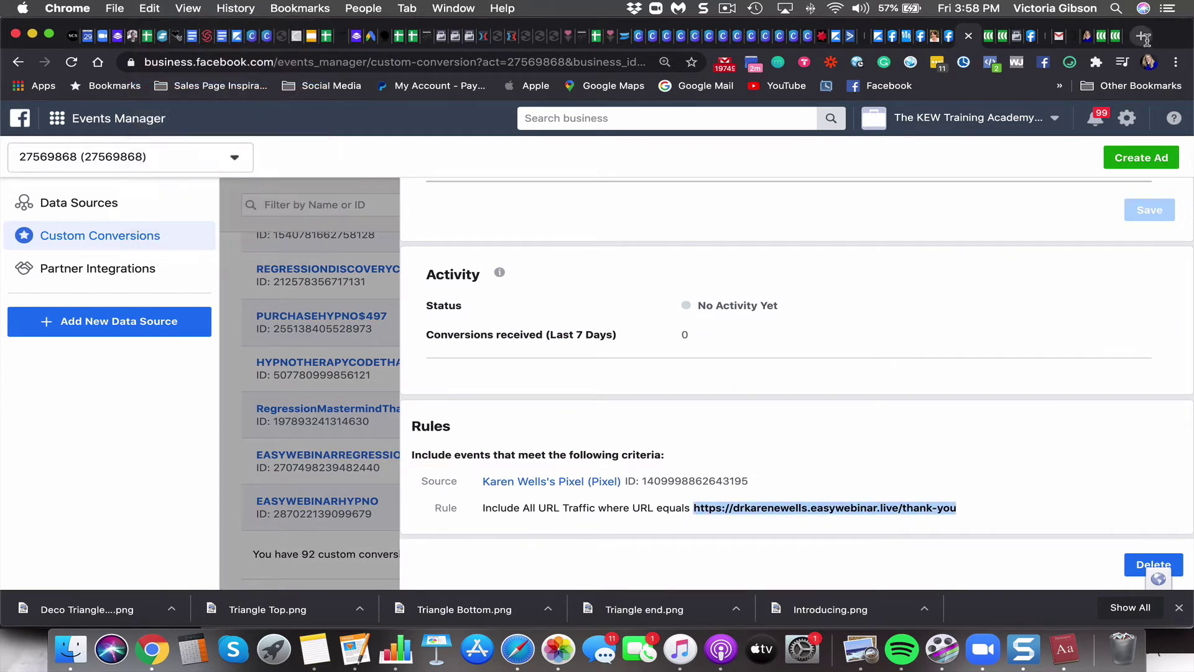
# Step: Load the copied webinar thank-you page URL in a new browser tab
pyautogui.click(1141, 36)
pyautogui.click(150, 9)
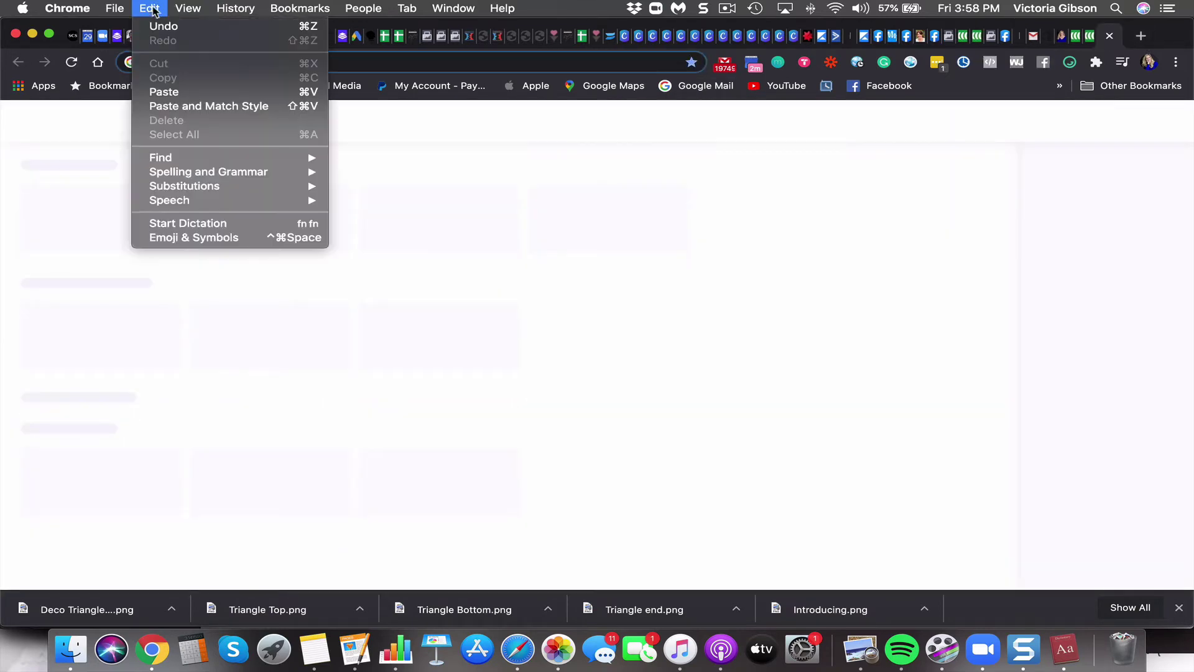
pyautogui.click(160, 91)
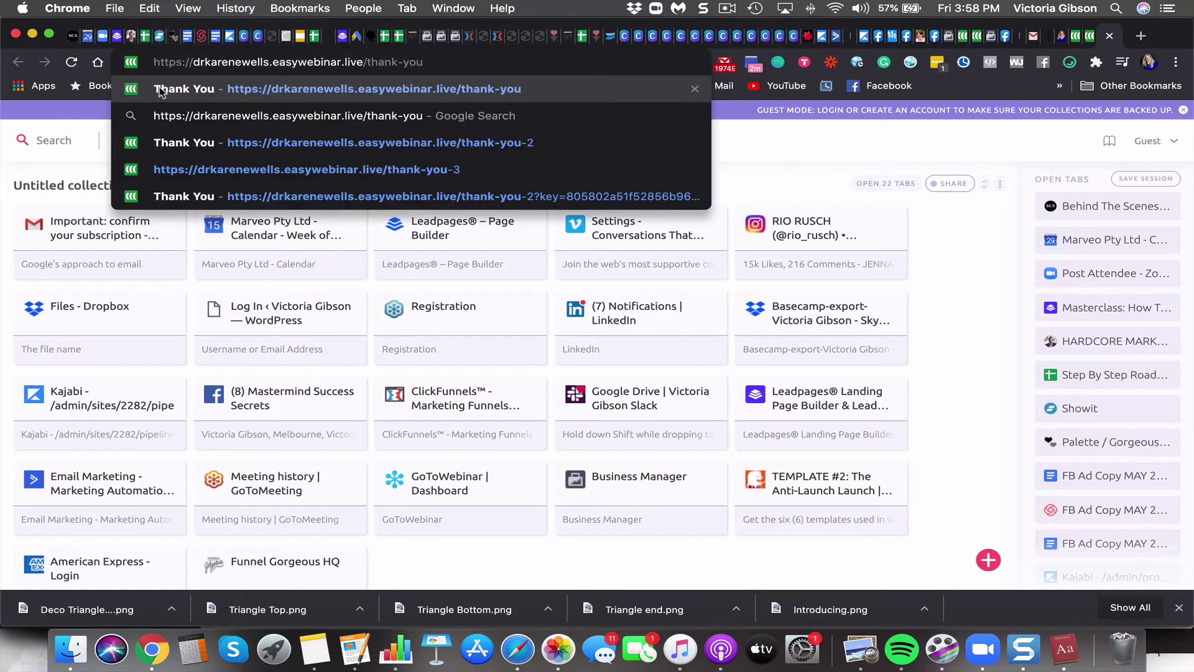
pyautogui.press('Return')
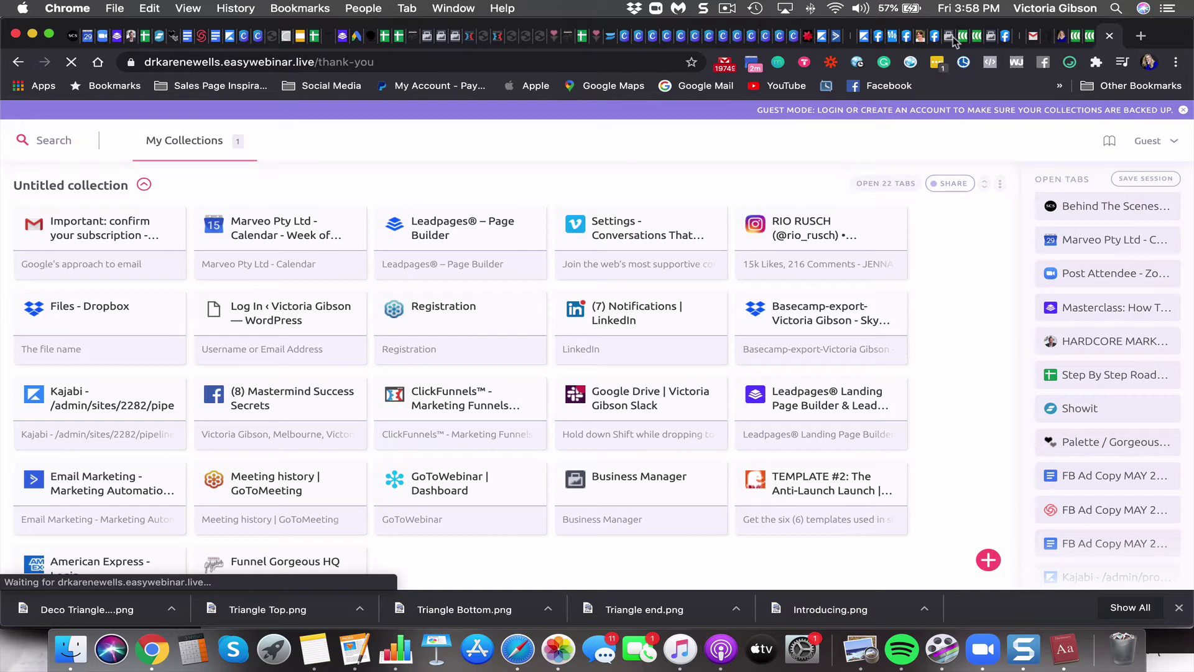
# Step: Return to Events Manager and open the details of the pixel listed among the data sources
pyautogui.click(950, 39)
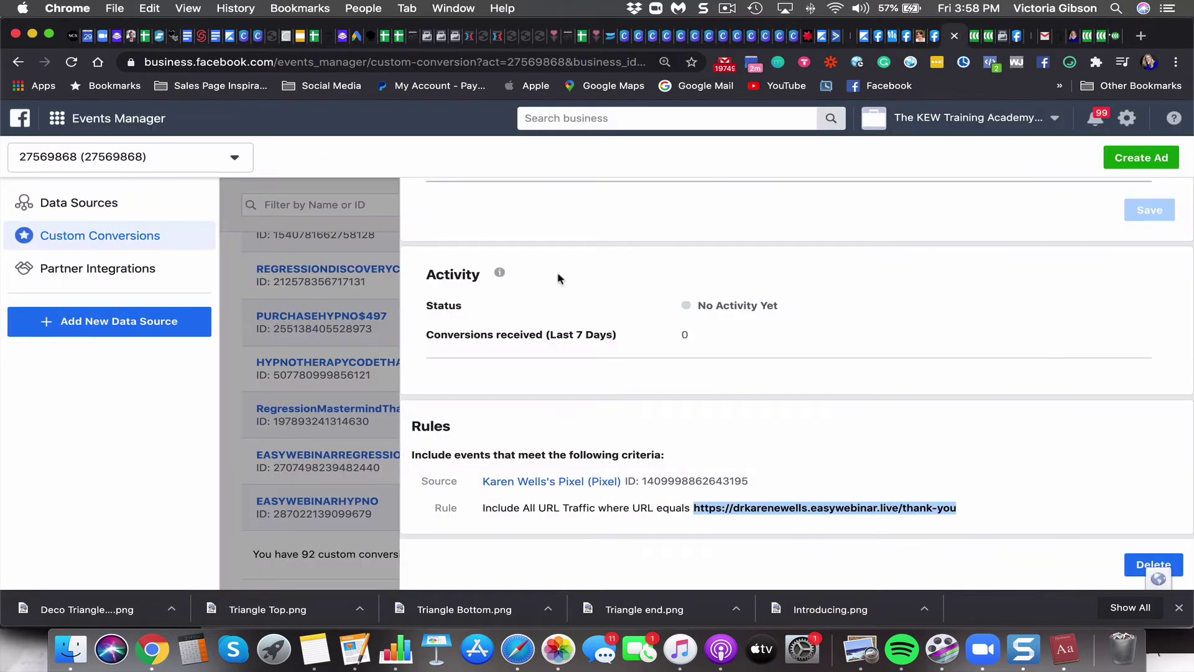
pyautogui.click(183, 377)
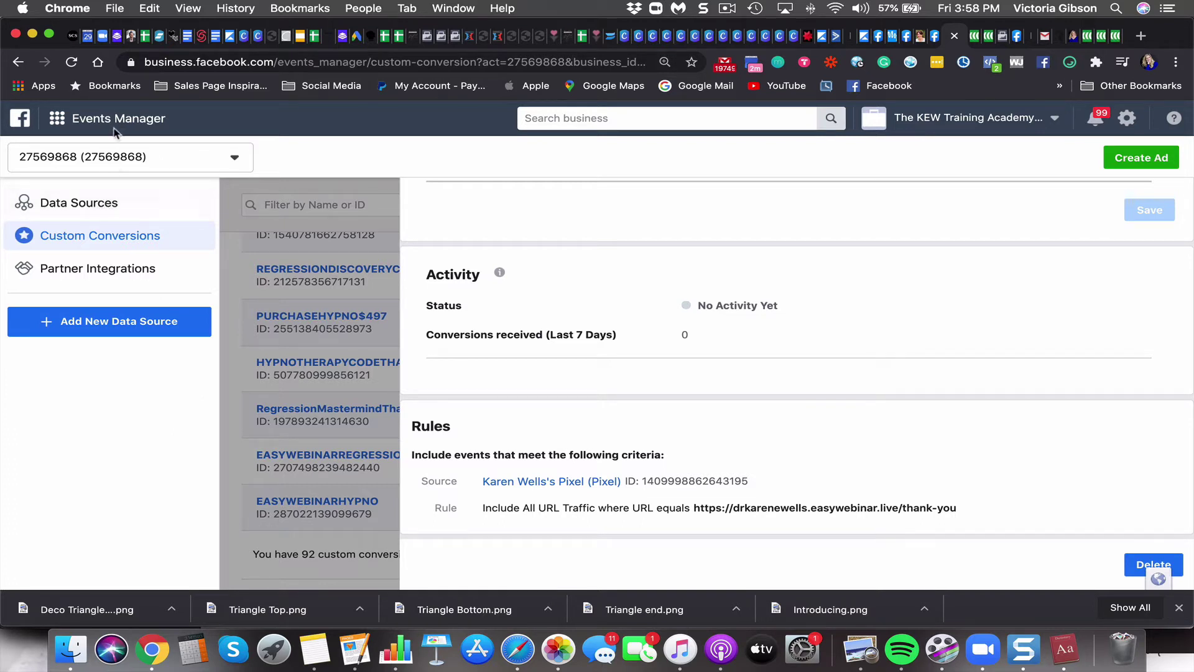
pyautogui.click(93, 210)
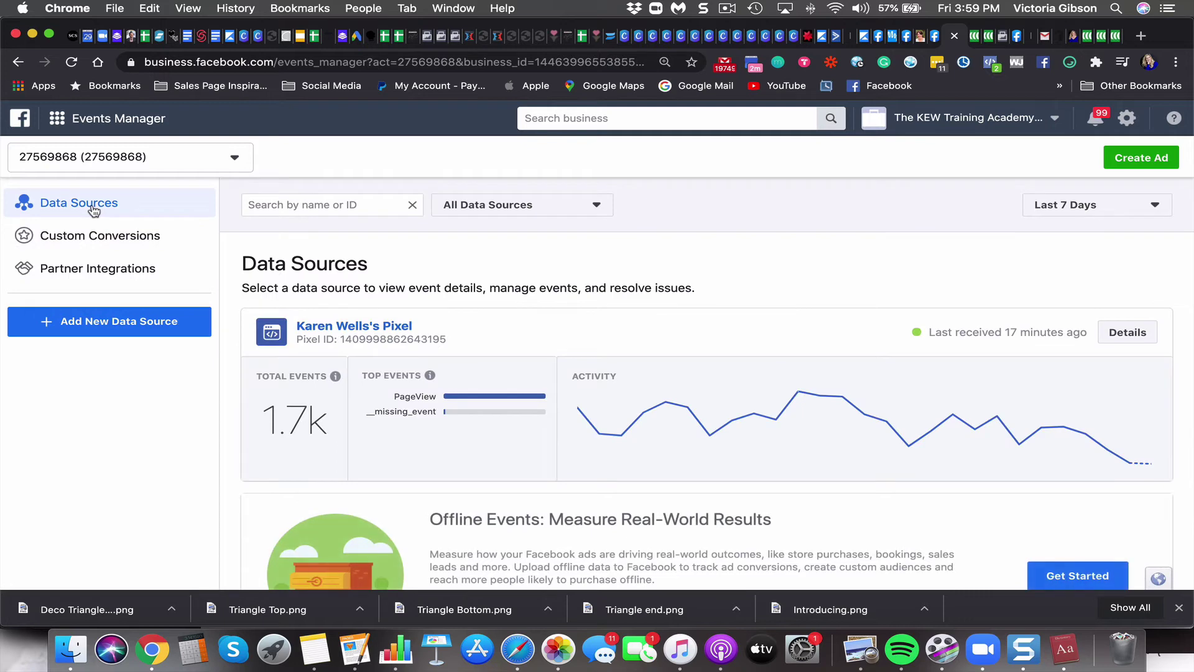
pyautogui.click(102, 123)
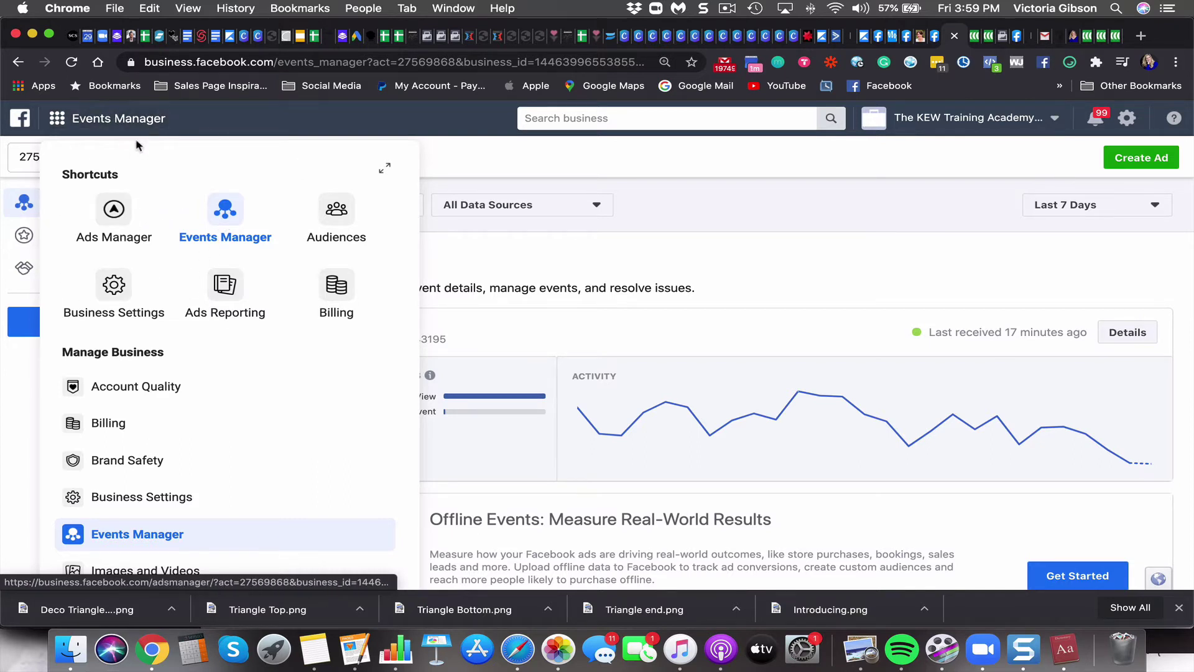
pyautogui.click(468, 149)
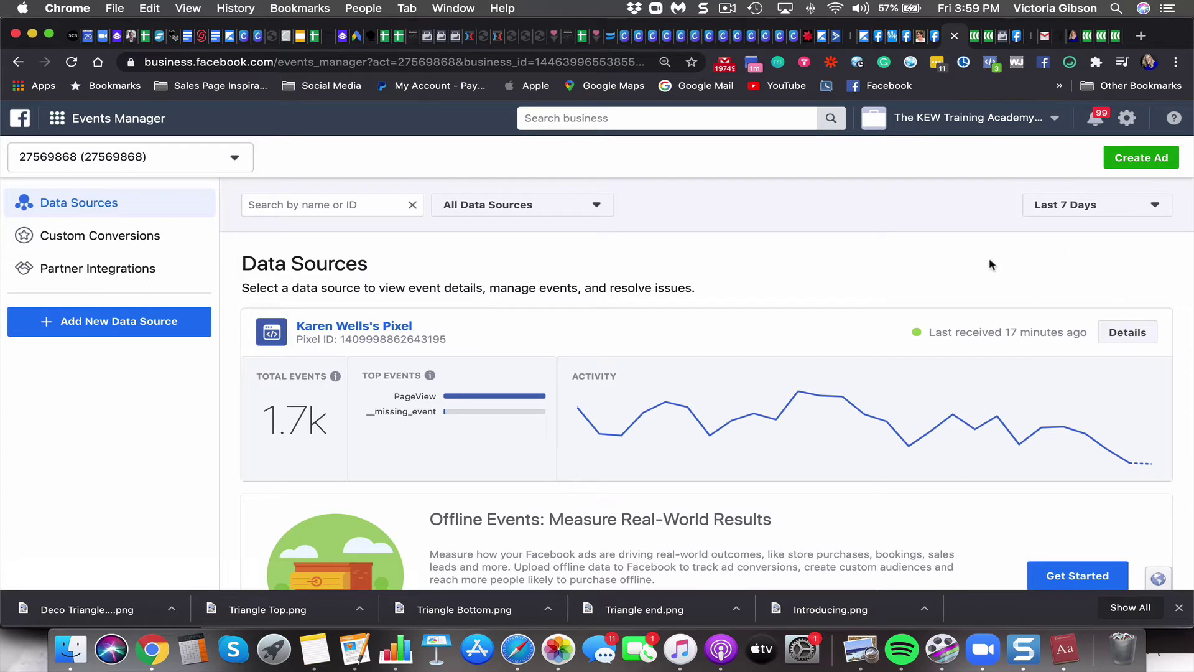
pyautogui.scroll(-1, 991, 267)
pyautogui.scroll(1, 989, 267)
pyautogui.click(1114, 335)
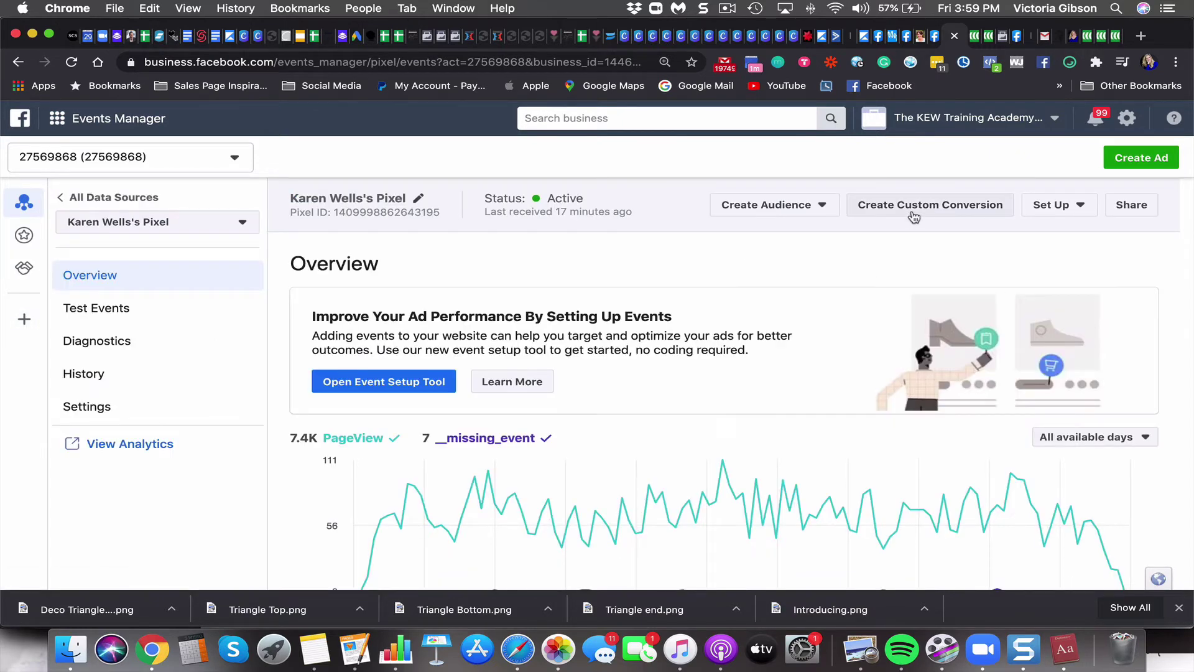
# Step: Start setting up new events for the pixel using Facebook's Event Setup Tool
pyautogui.click(1040, 207)
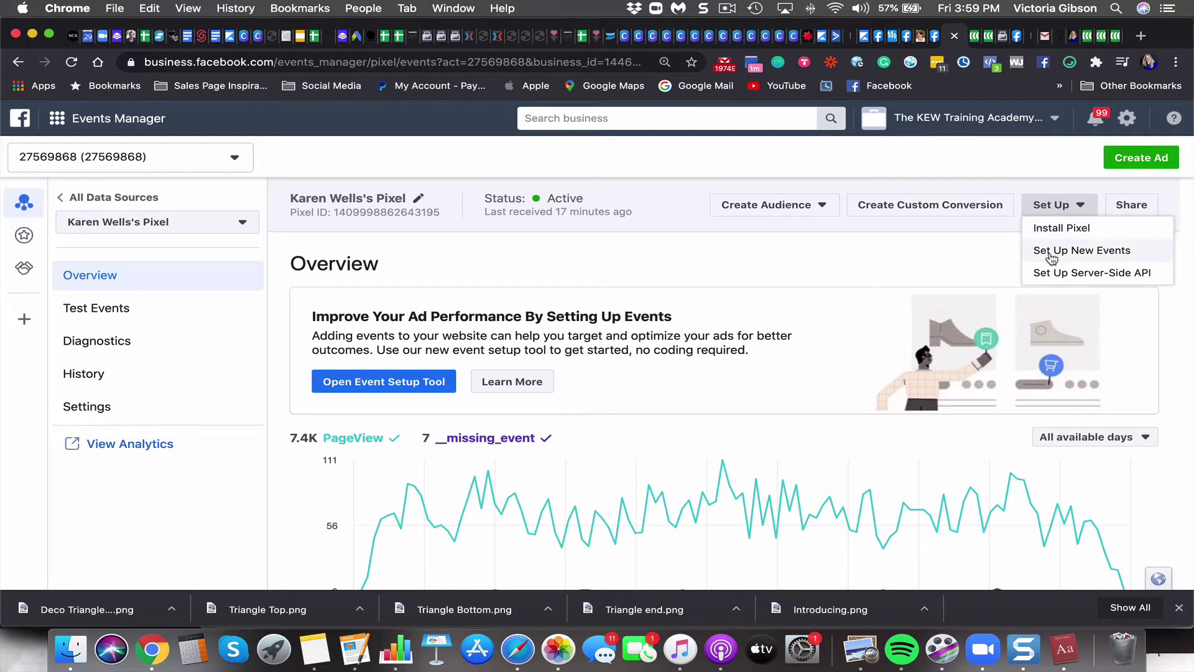
pyautogui.click(1051, 252)
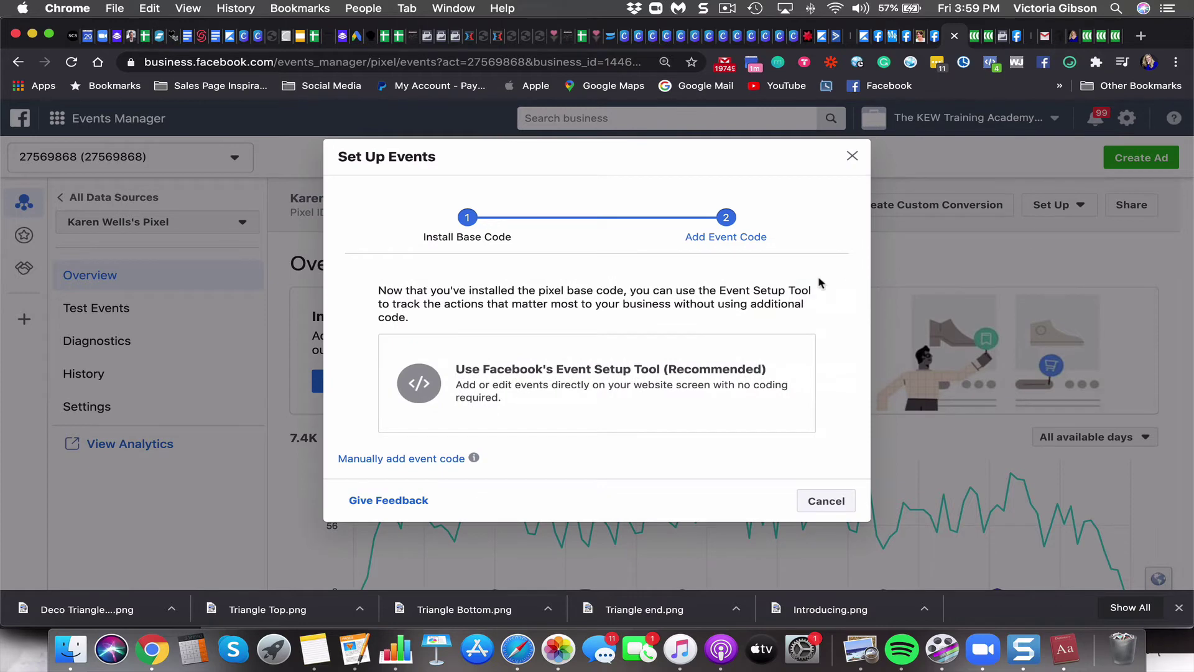
pyautogui.click(607, 389)
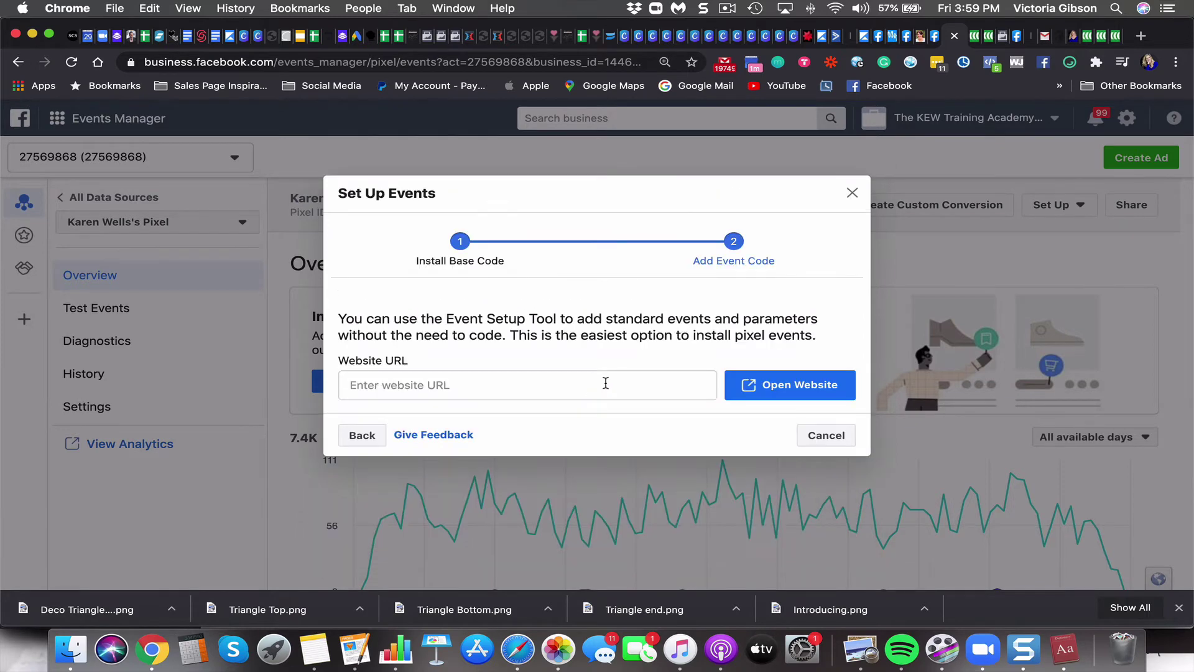
# Step: Copy the loaded thank-you page's address into the Website URL of the event setup and open that website
pyautogui.click(602, 383)
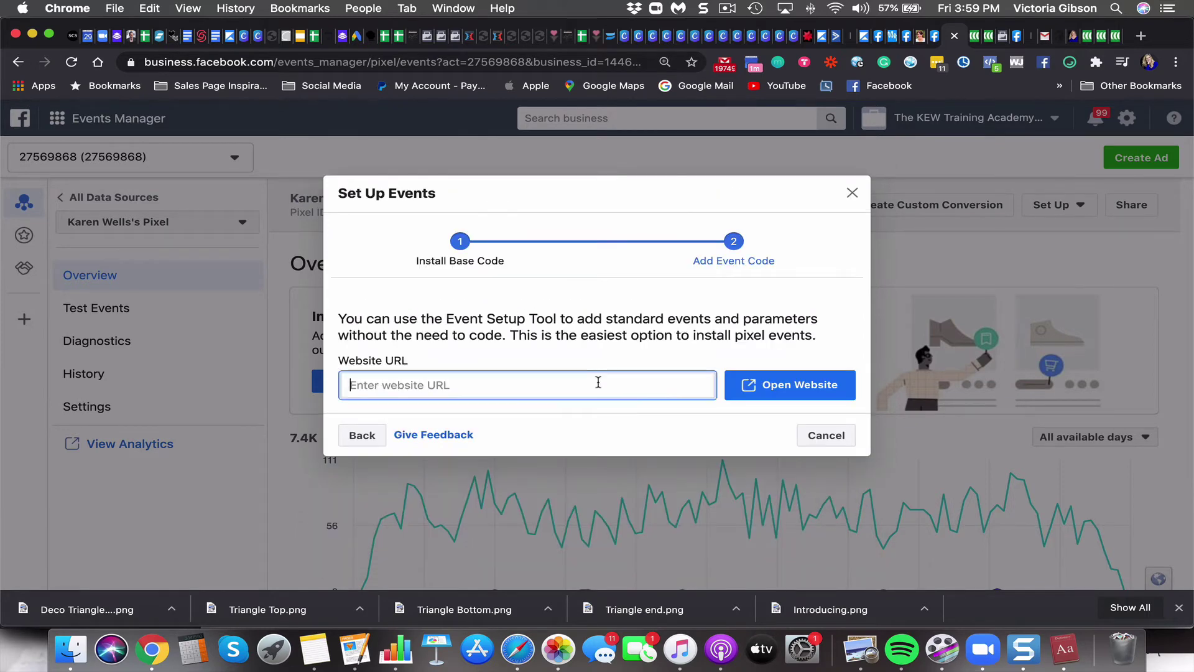
pyautogui.click(1119, 40)
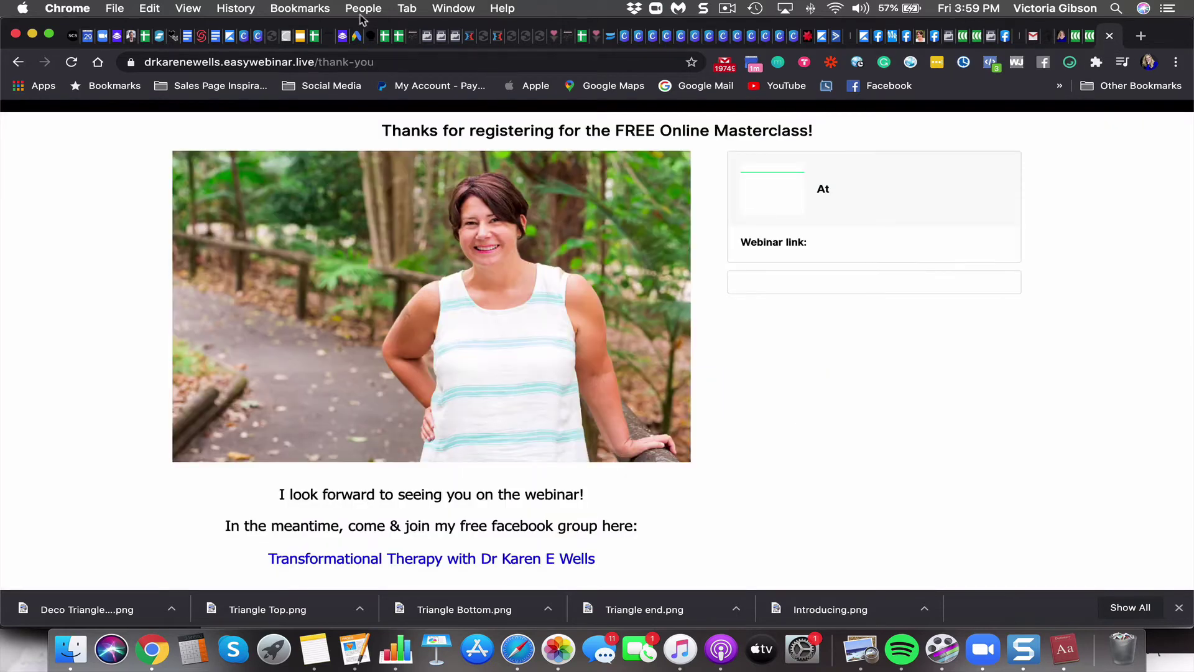
pyautogui.click(309, 62)
pyautogui.click(159, 7)
pyautogui.click(165, 77)
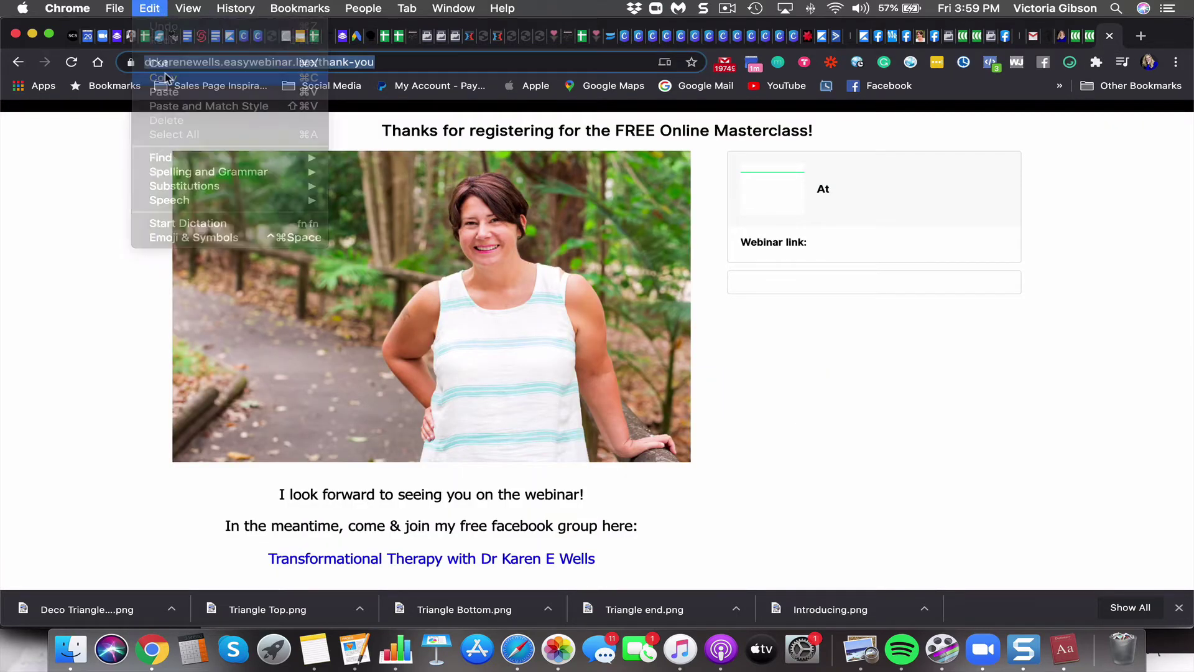
pyautogui.click(948, 38)
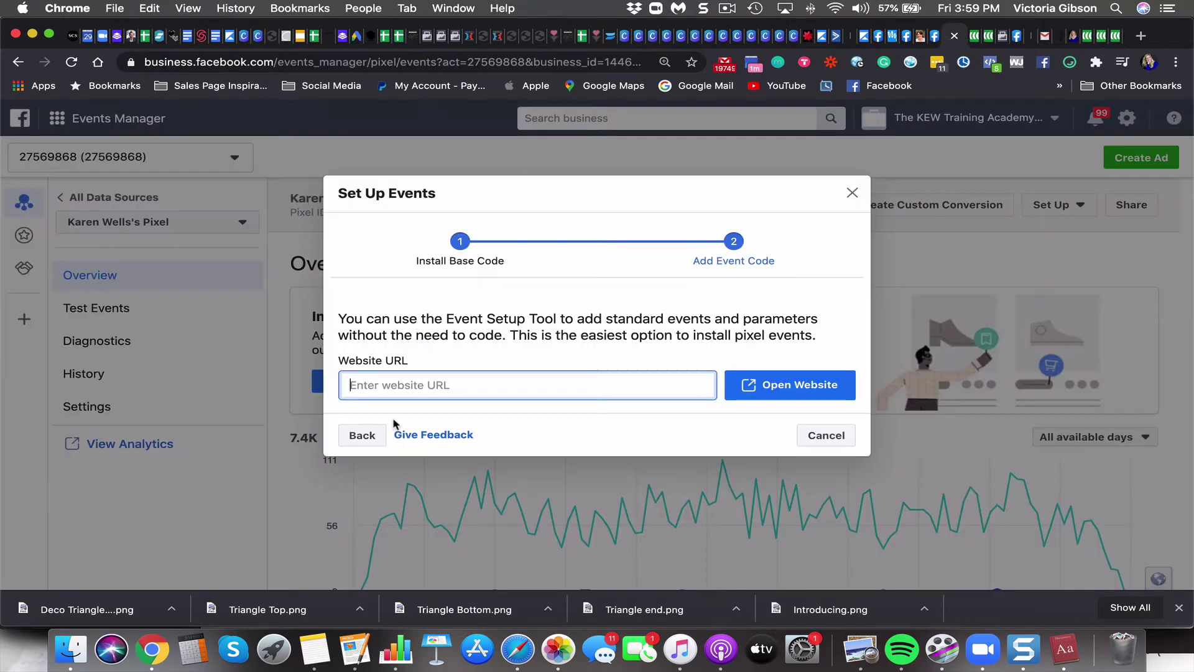
pyautogui.click(149, 8)
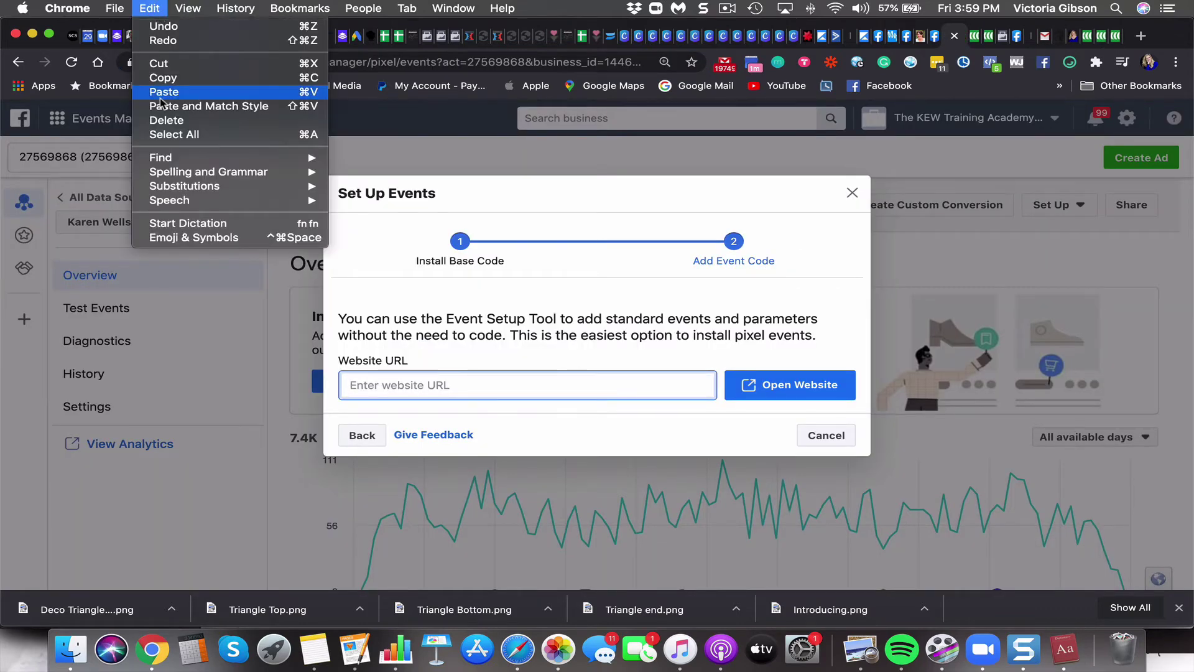
pyautogui.click(160, 92)
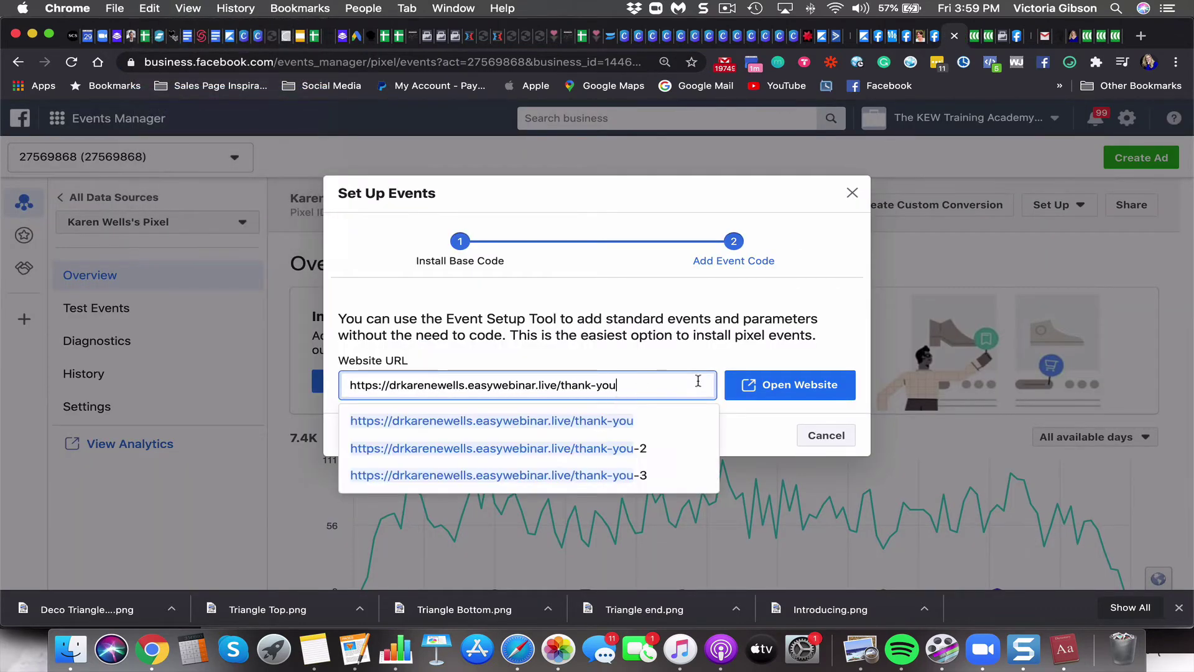
pyautogui.click(758, 390)
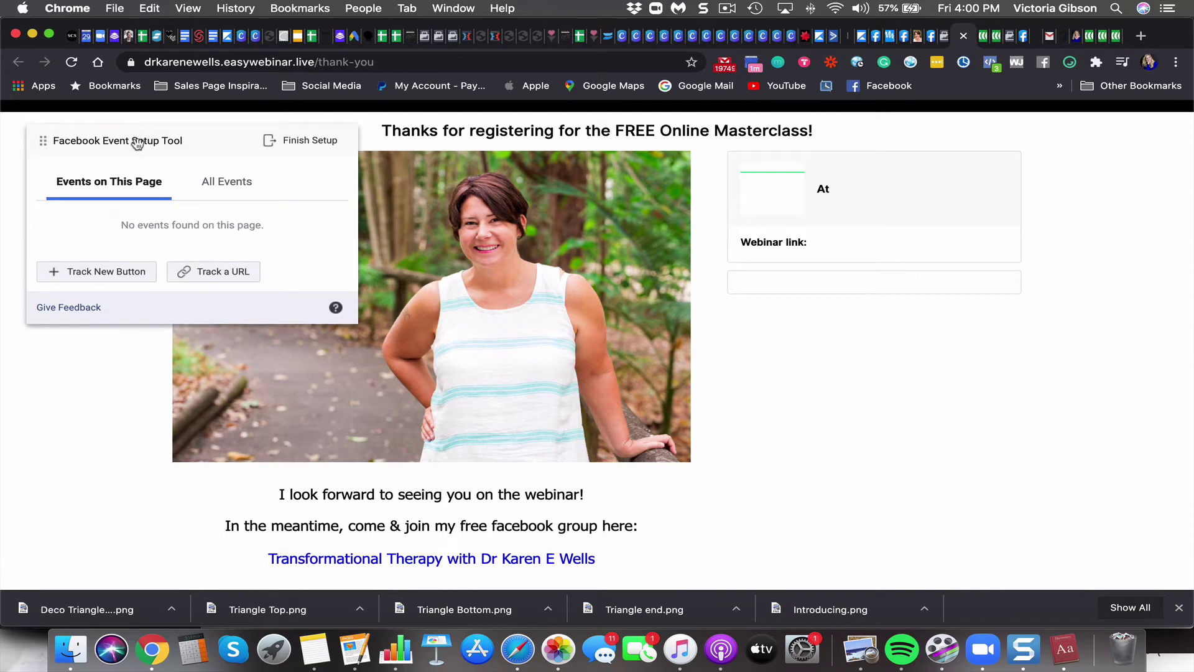
# Step: Track a Complete Registration event with the rule URL equals for the full thank-you page address, and finish the setup
pyautogui.click(223, 196)
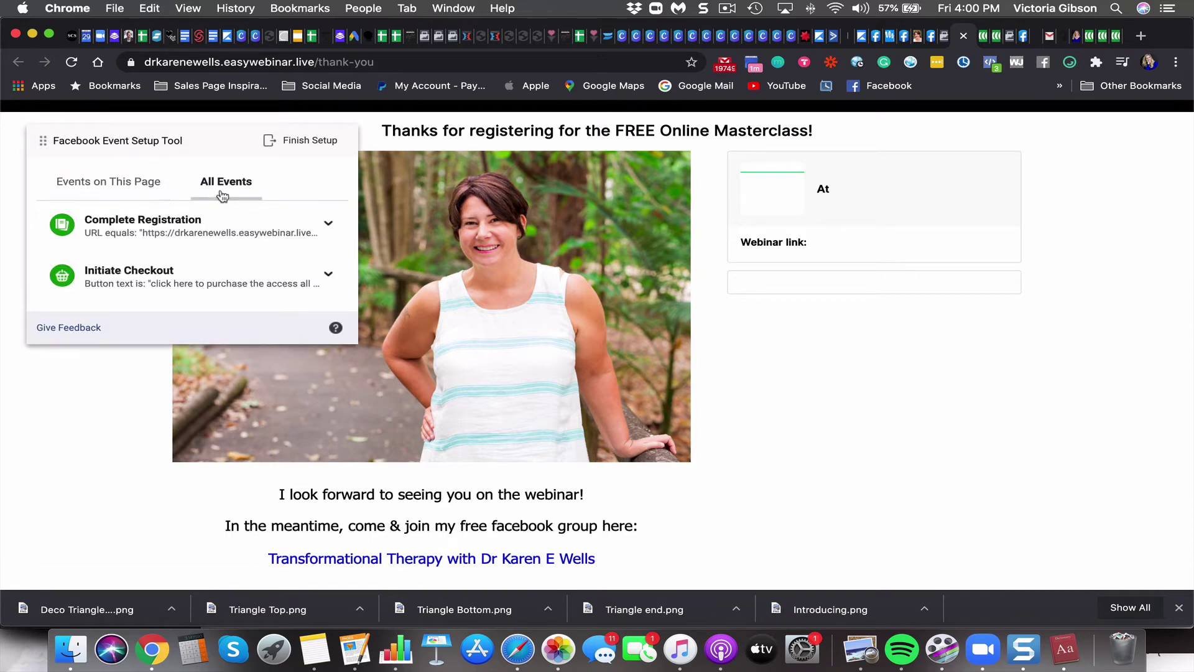
pyautogui.click(154, 182)
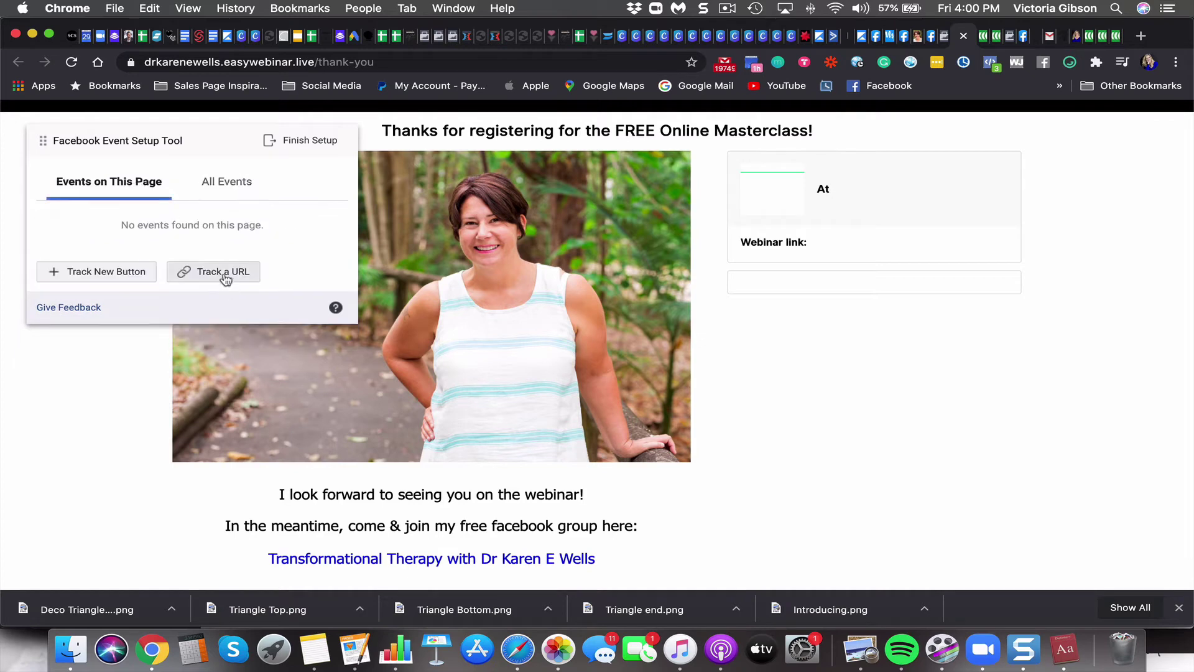
pyautogui.click(224, 274)
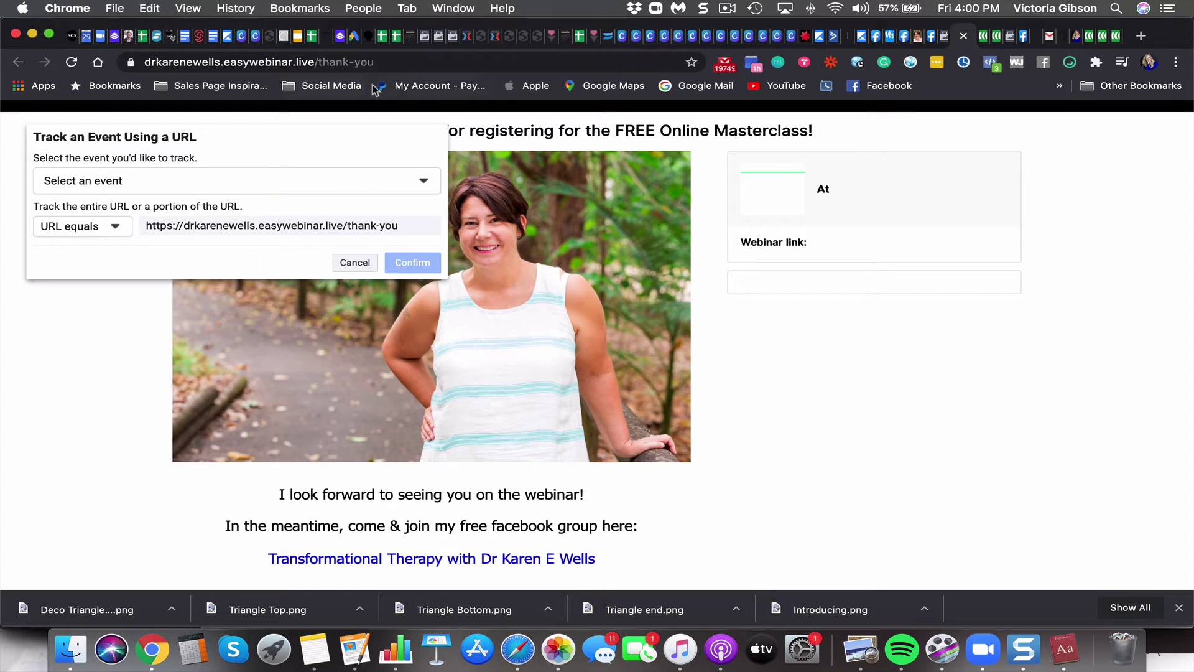
pyautogui.click(288, 185)
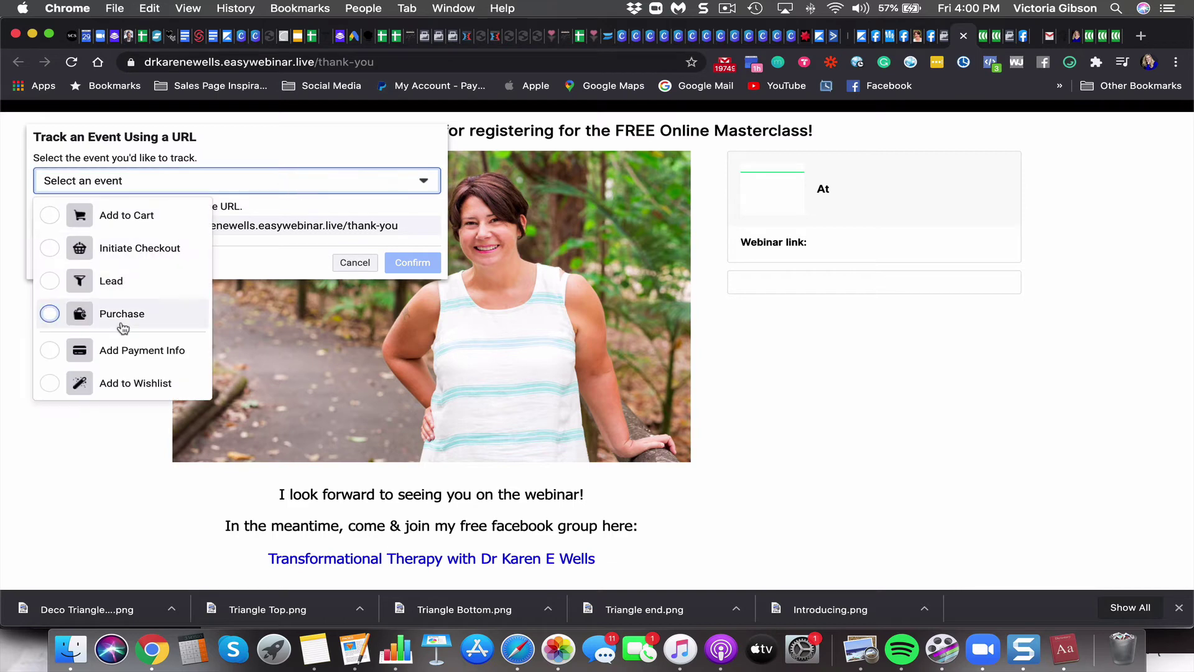
pyautogui.scroll(-3, 123, 327)
pyautogui.click(48, 322)
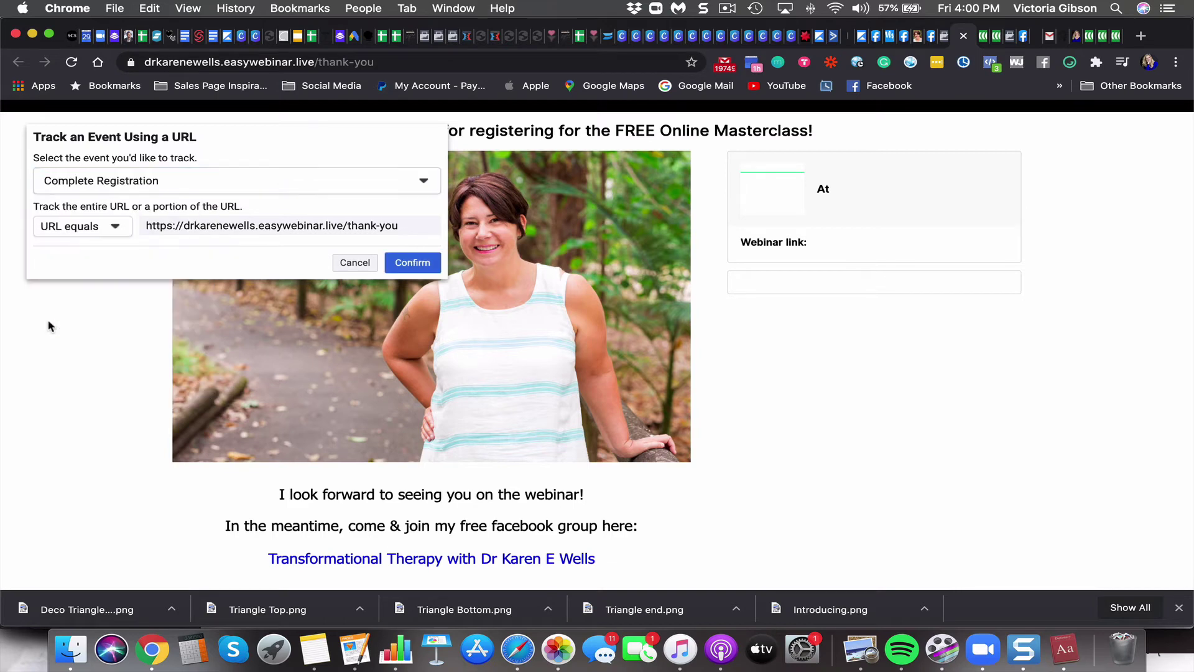
pyautogui.click(416, 264)
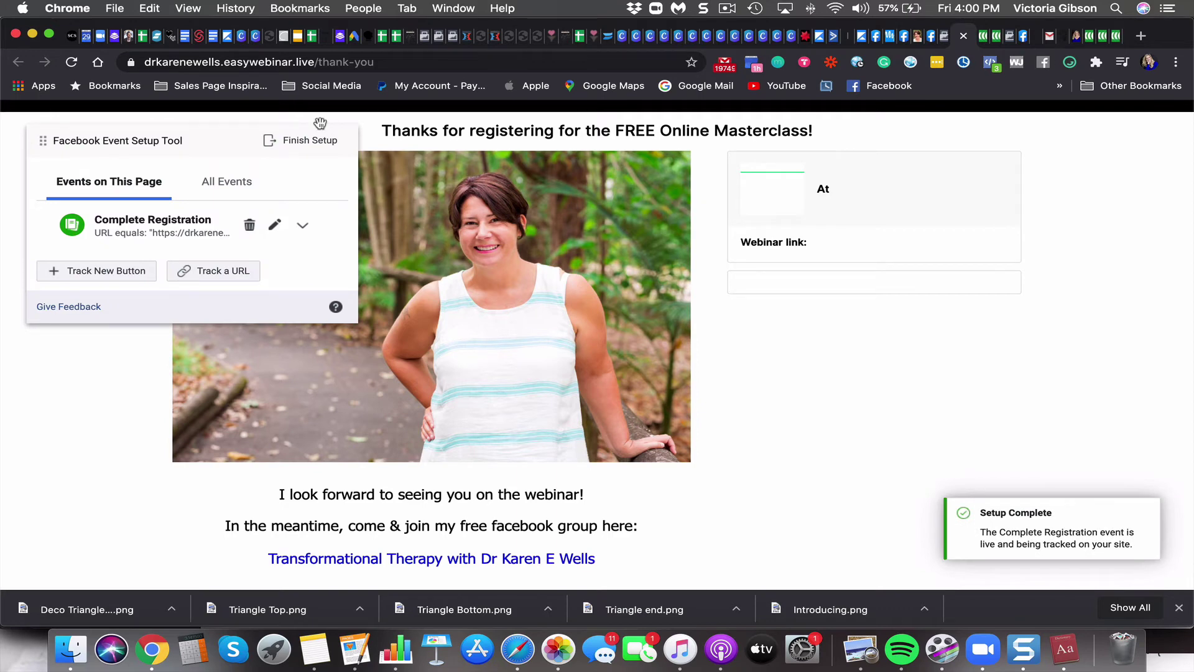
pyautogui.click(308, 142)
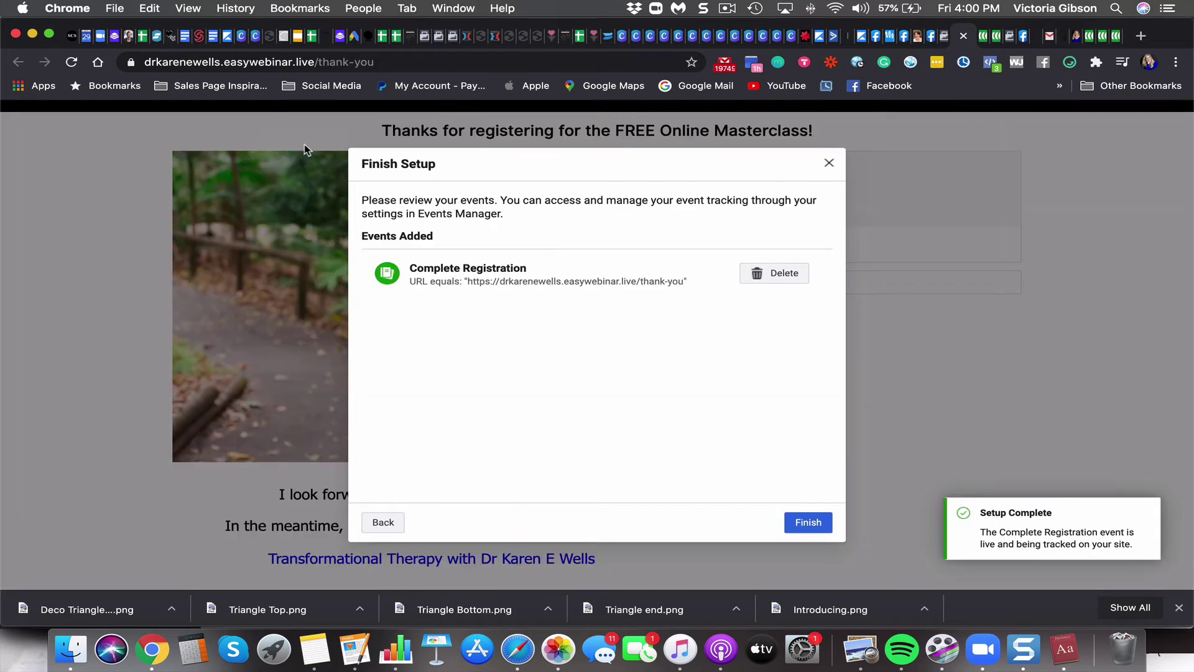
pyautogui.click(808, 523)
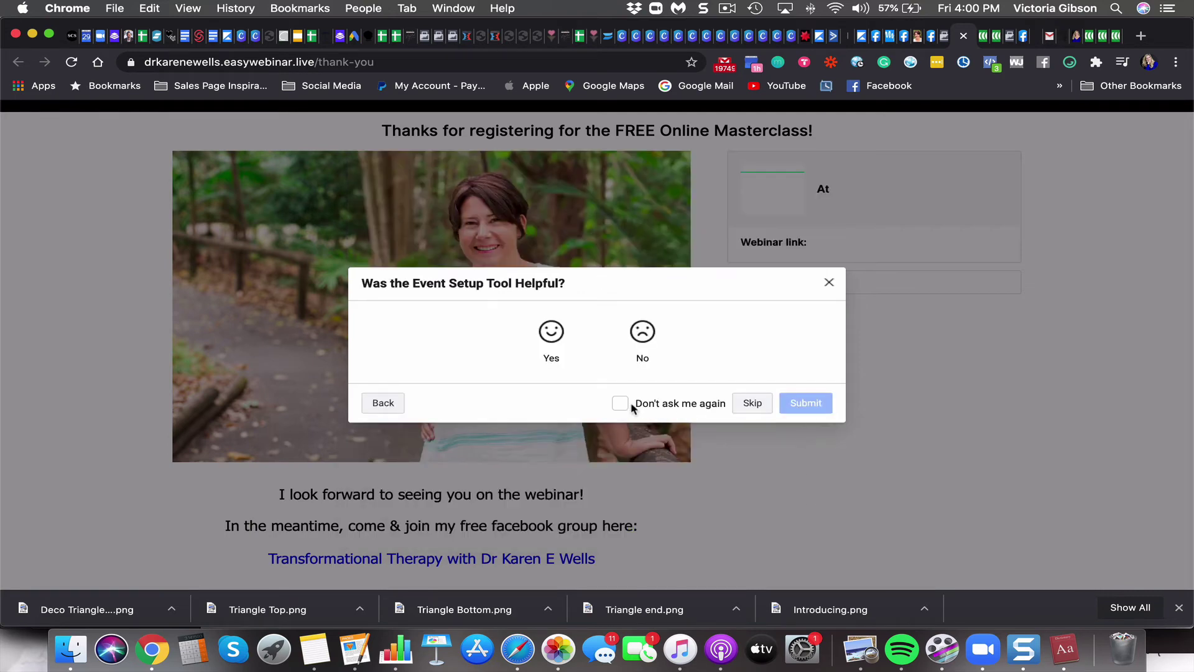
# Step: Submit feedback that the Event Setup Tool was helpful, and close the event setup completion dialog without testing events
pyautogui.click(556, 342)
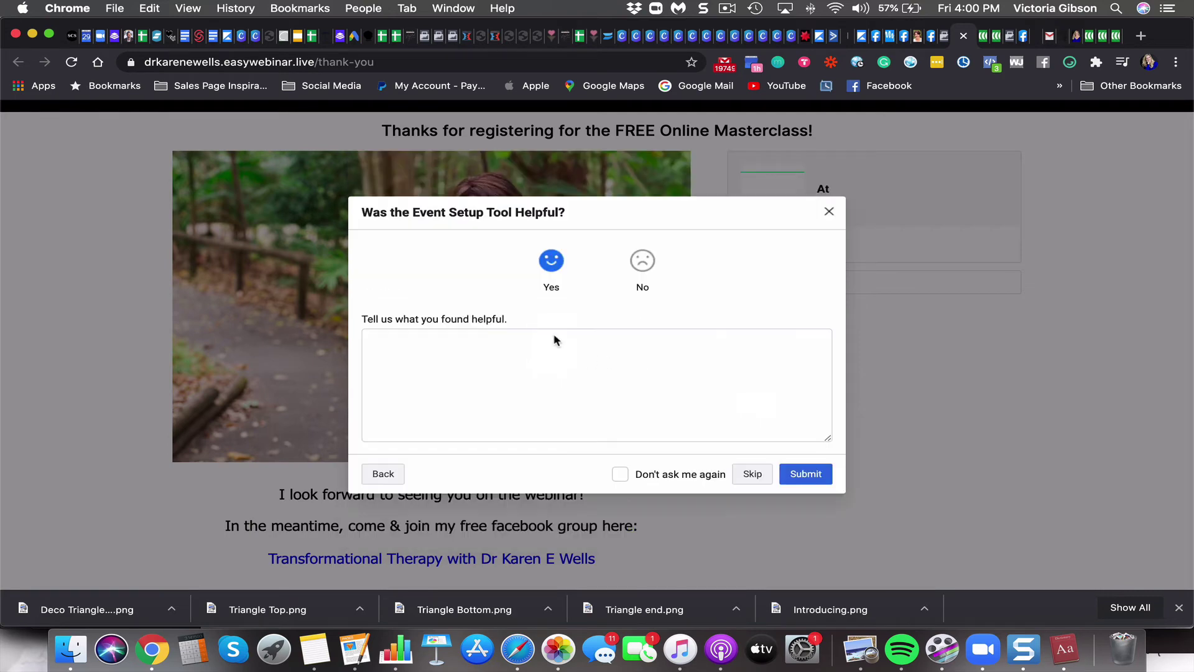
pyautogui.click(802, 476)
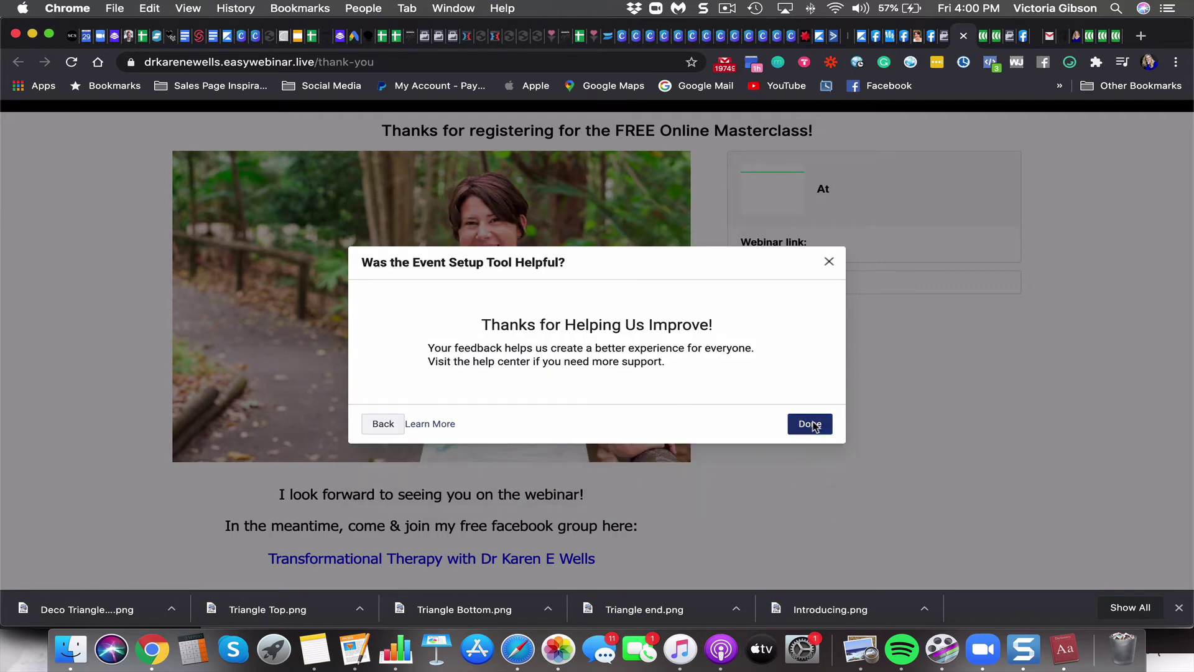
pyautogui.click(813, 426)
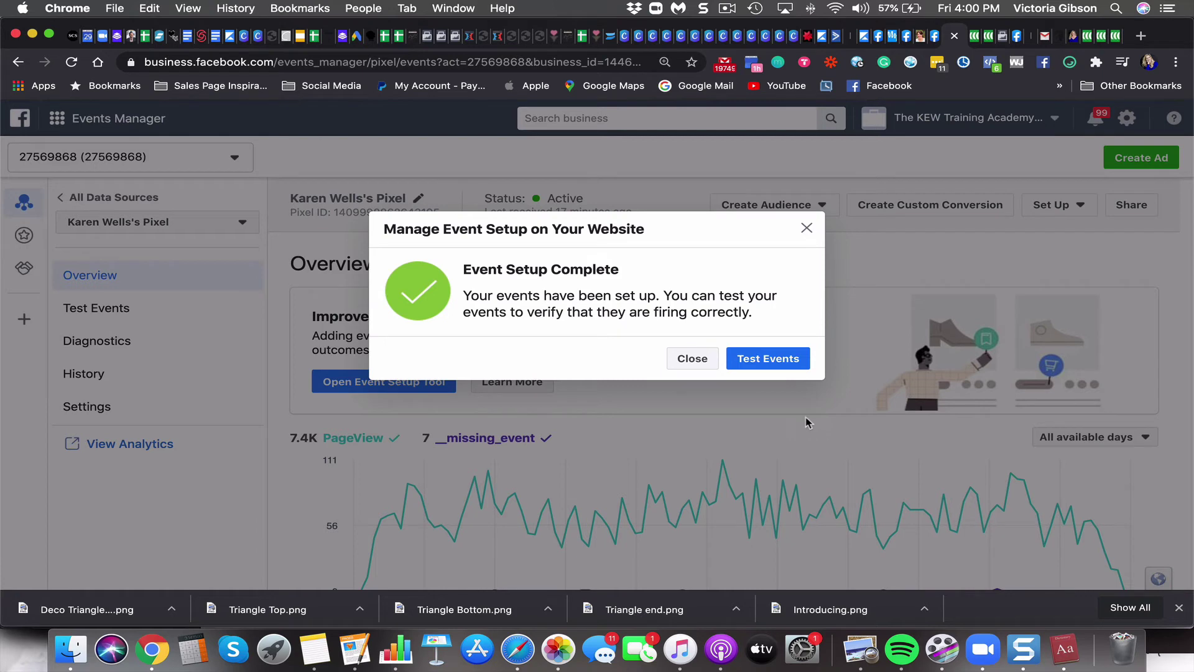
pyautogui.click(687, 360)
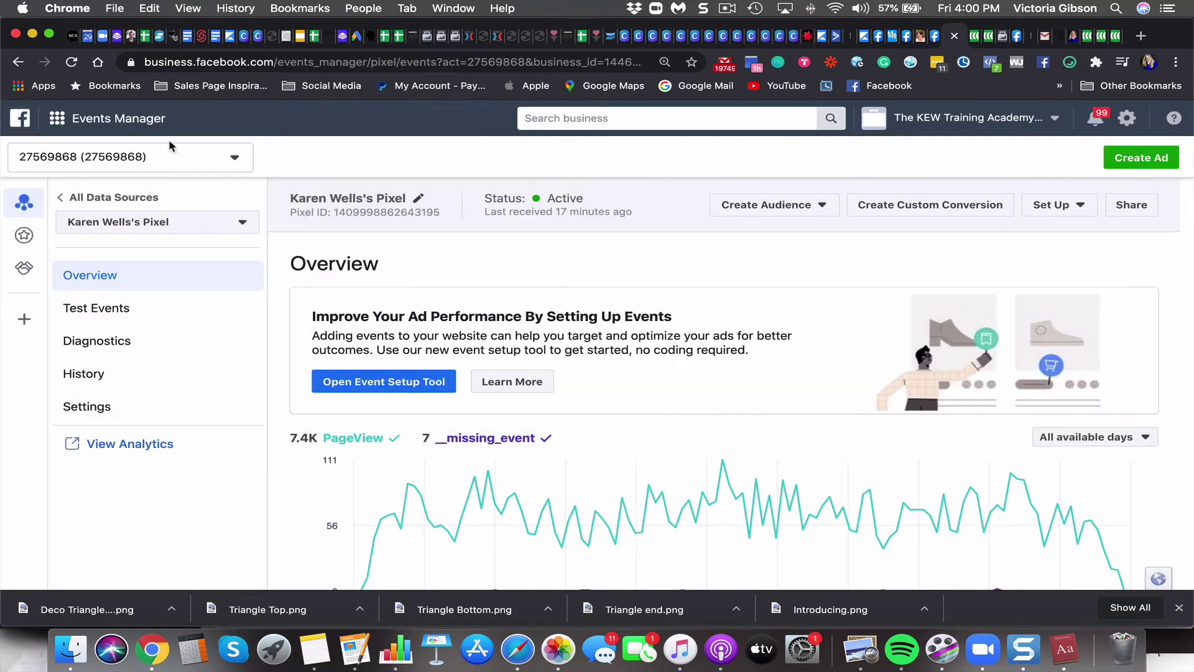
# Step: Switch from Events Manager to Ads Manager
pyautogui.click(151, 121)
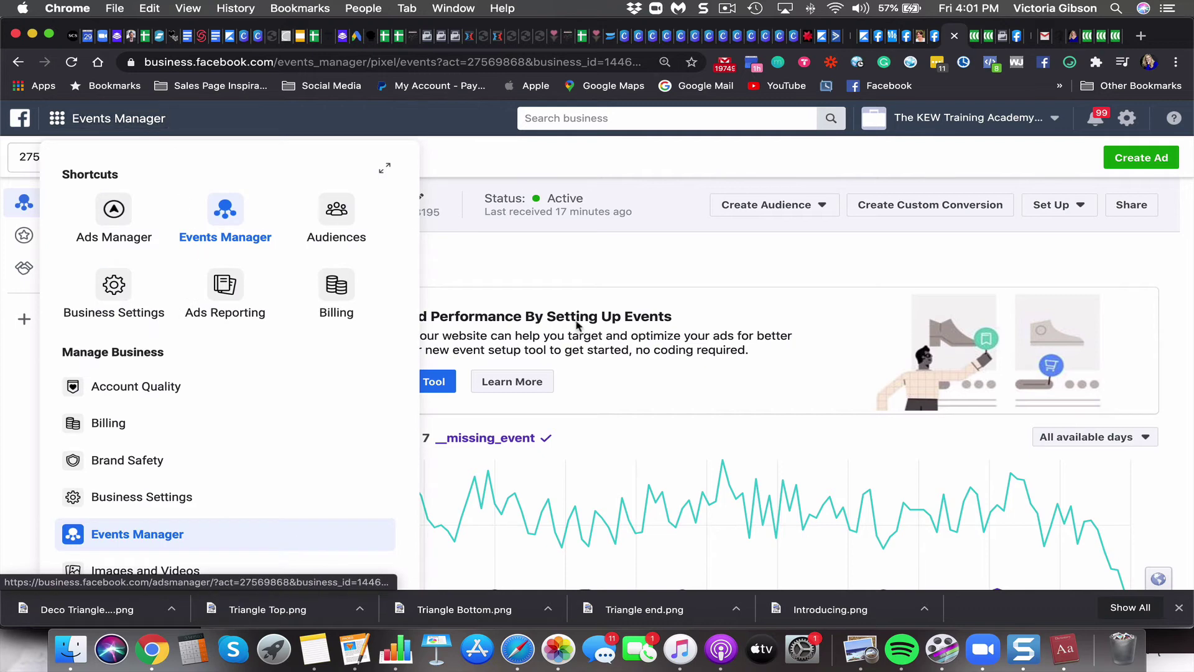
pyautogui.click(566, 271)
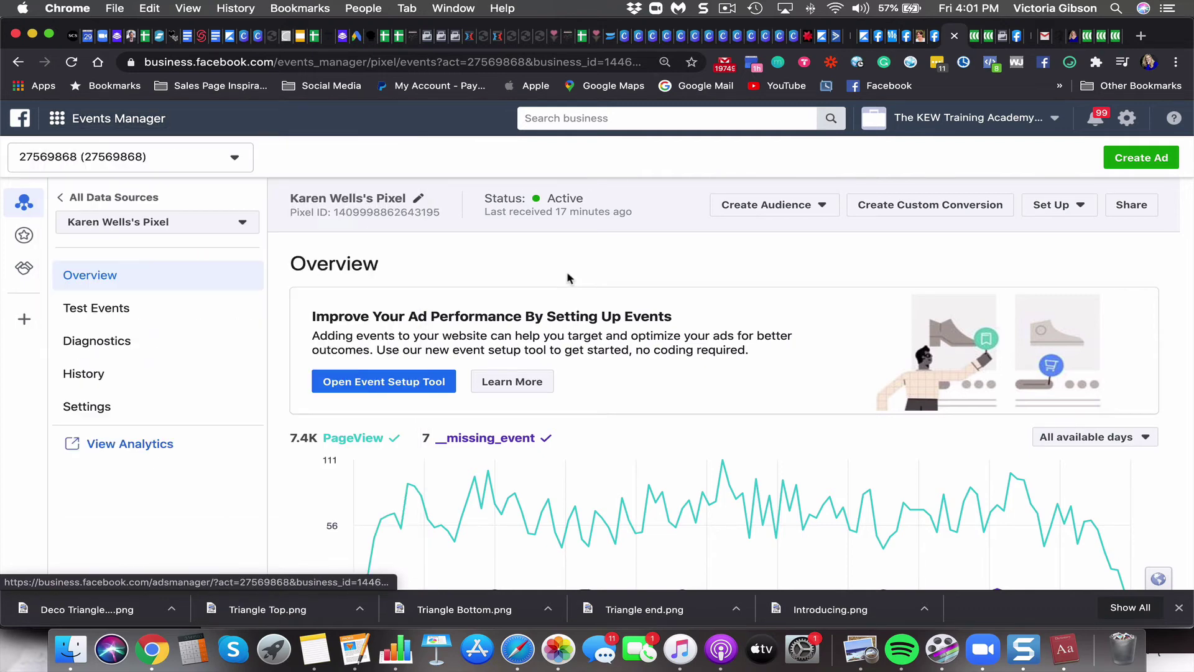
pyautogui.click(112, 124)
pyautogui.click(109, 232)
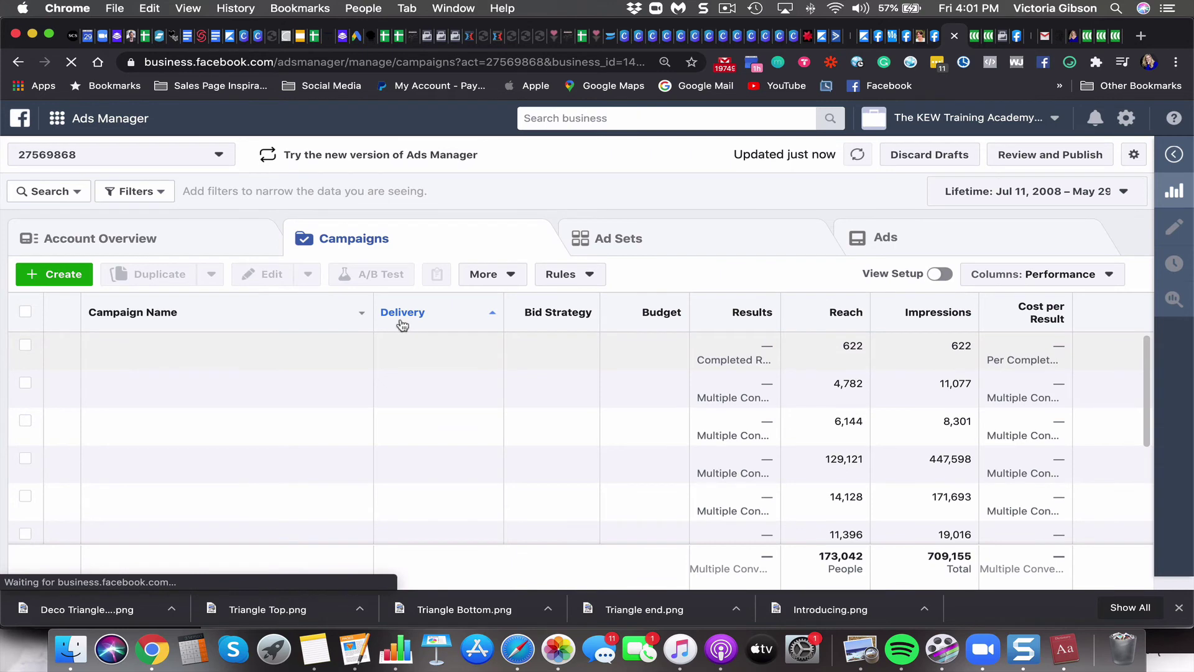
# Step: Open the Cold general Hypnotherapy – EASYWEBINAR ad set in the New Hypno Certification Easy Webinar campaign for editing
pyautogui.moveTo(214, 400)
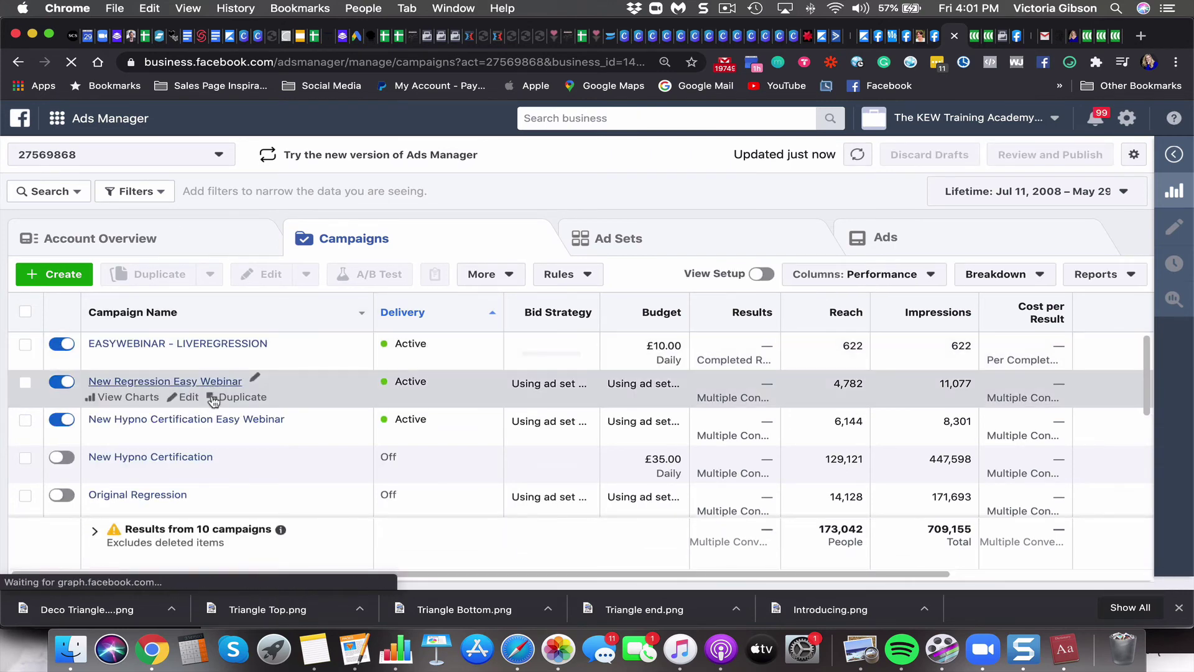
pyautogui.moveTo(207, 427)
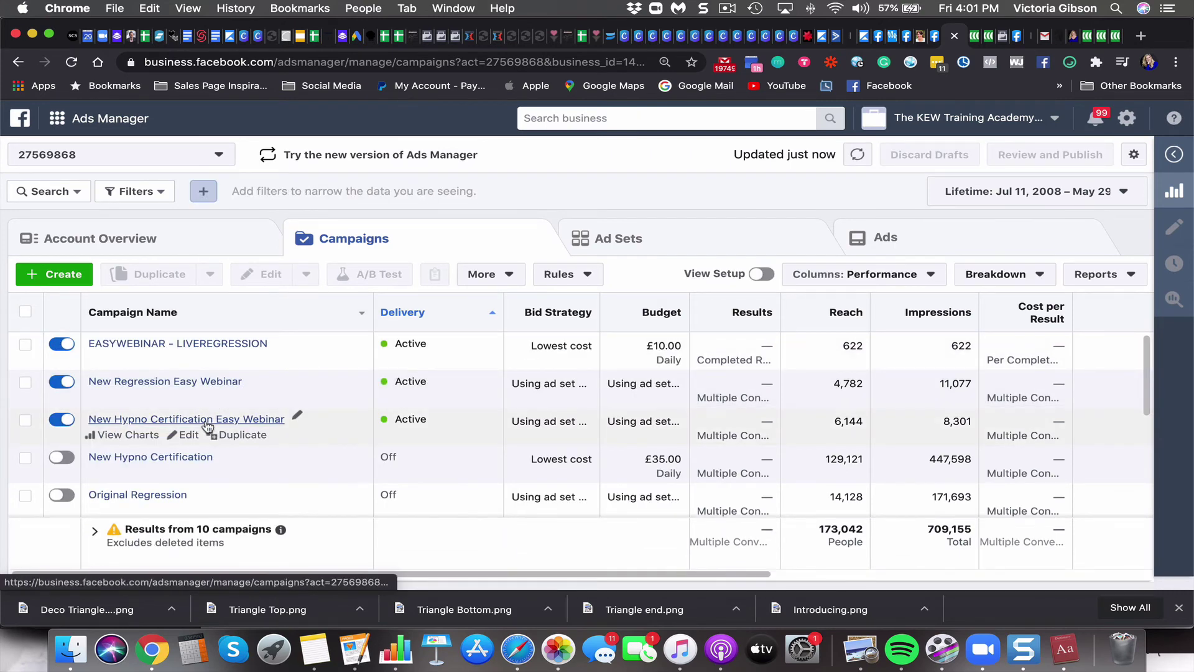
pyautogui.click(207, 426)
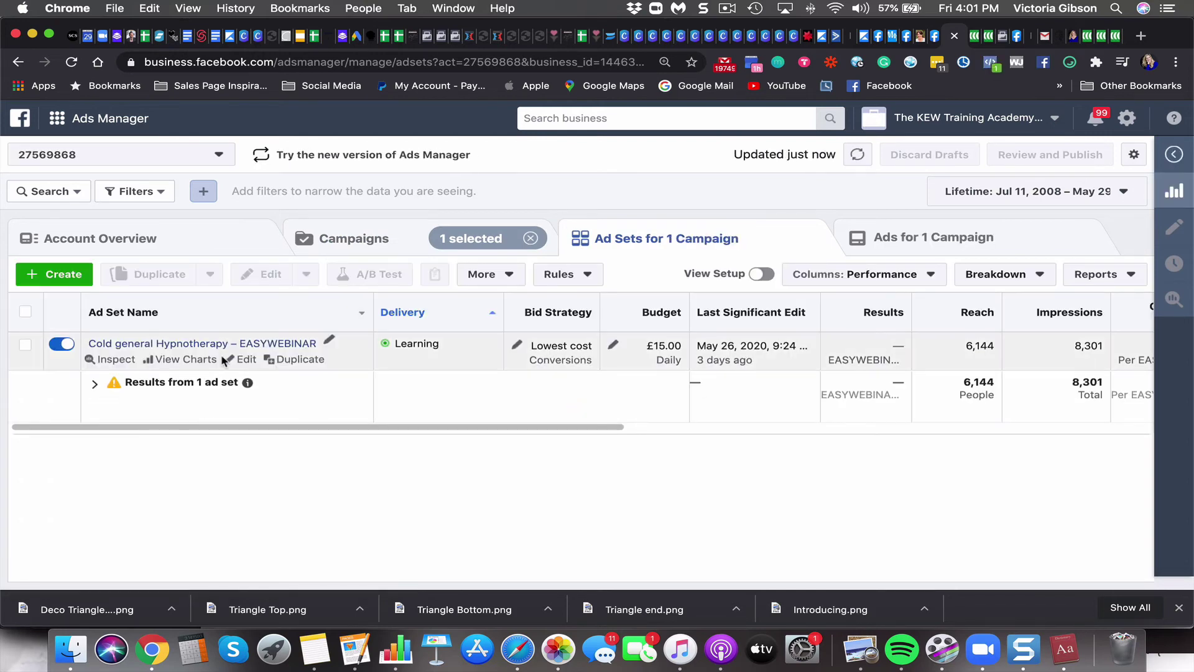
pyautogui.click(239, 361)
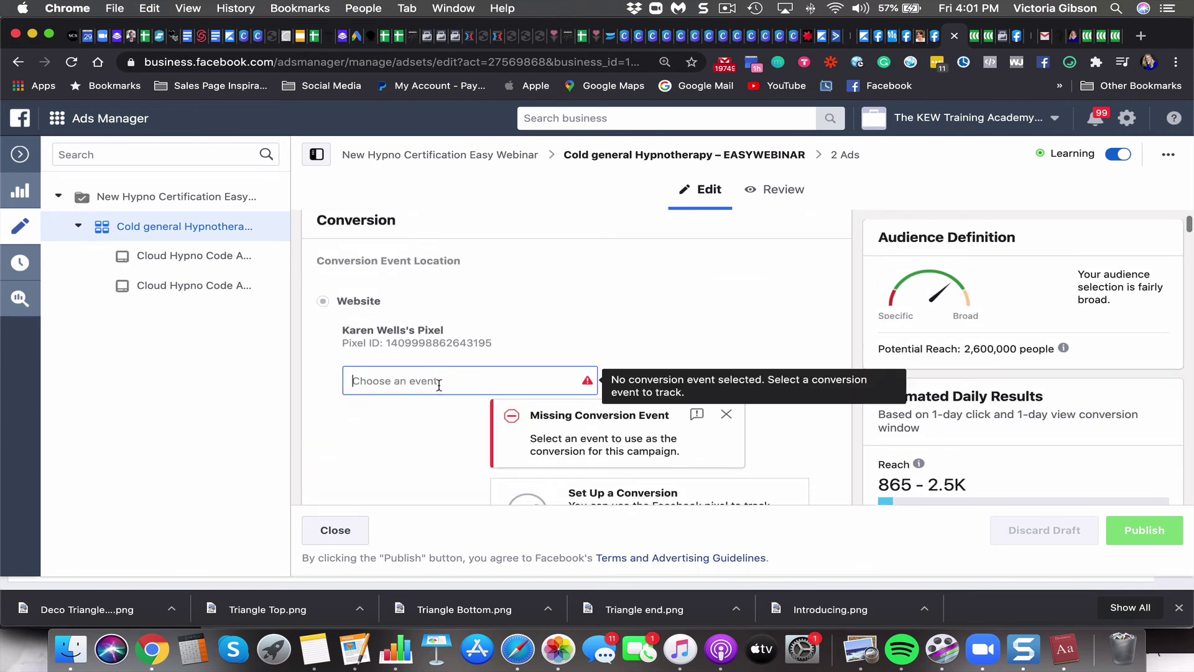
# Step: Set the ad set's website conversion event to Complete Registration and publish the change
pyautogui.click(439, 382)
pyautogui.write('complete')
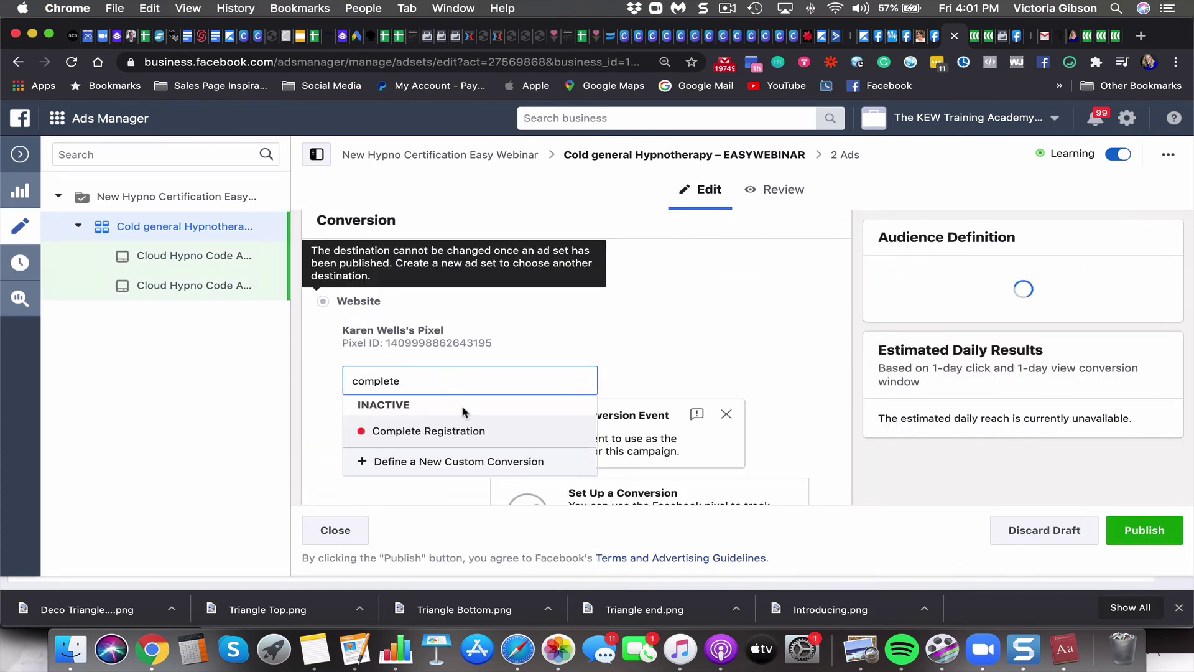
pyautogui.click(473, 432)
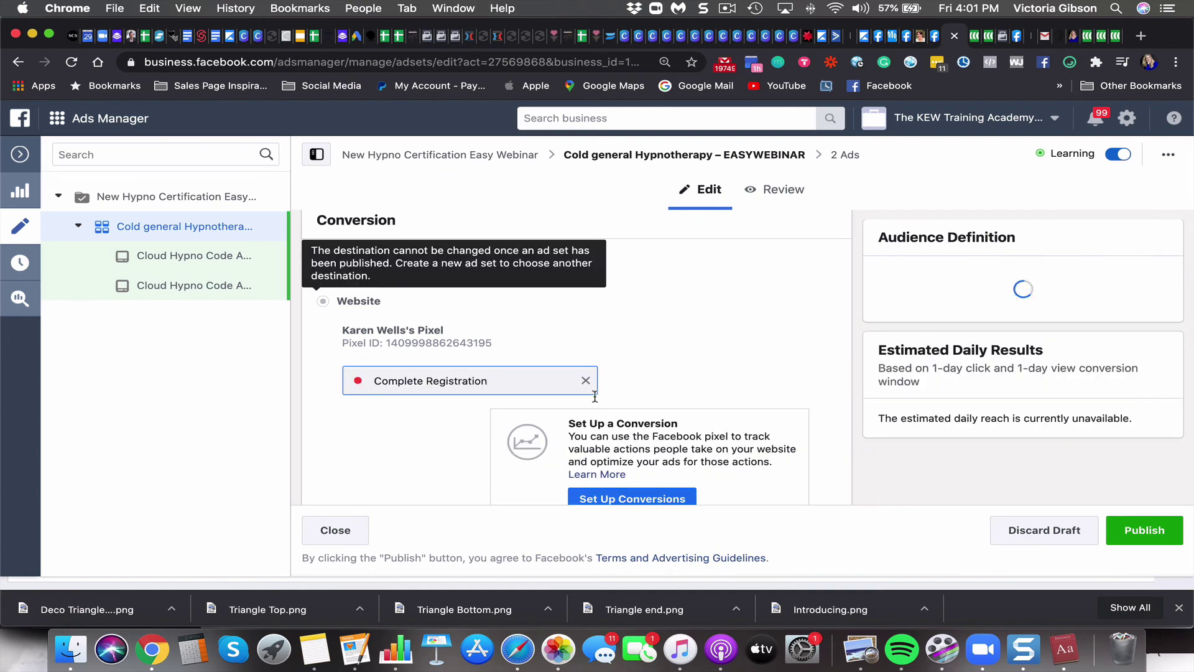
pyautogui.click(1152, 530)
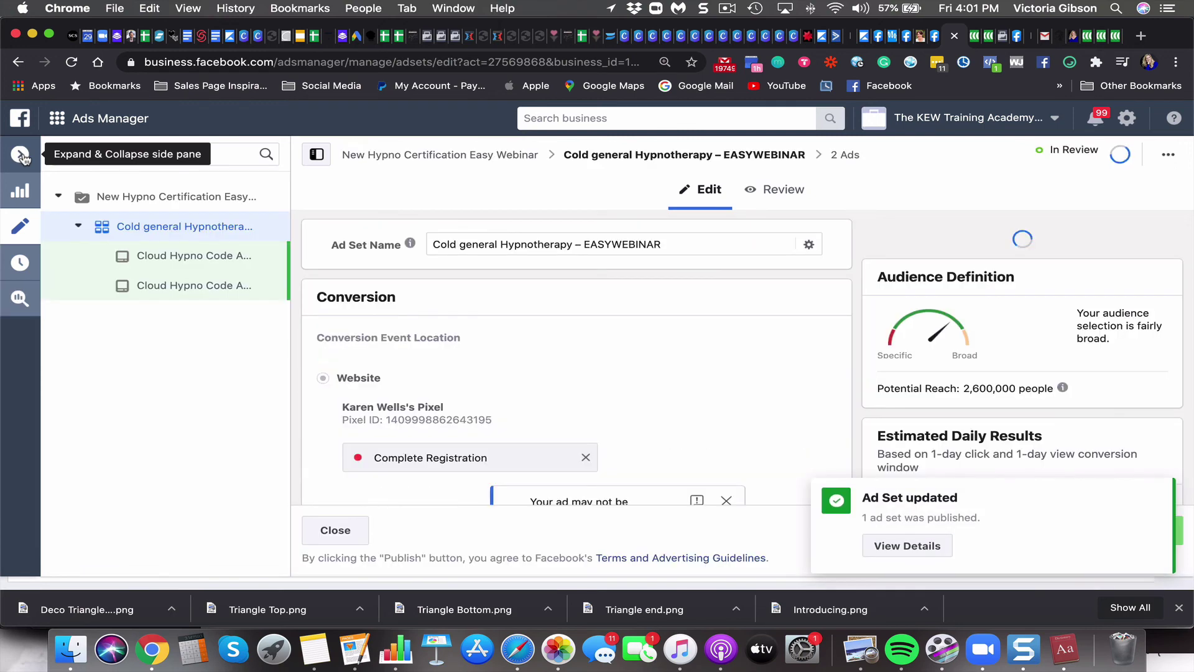
# Step: Return to the ad set list and publish the draft updates of both Cloud Hypno Code Auto Webinar ads
pyautogui.click(22, 155)
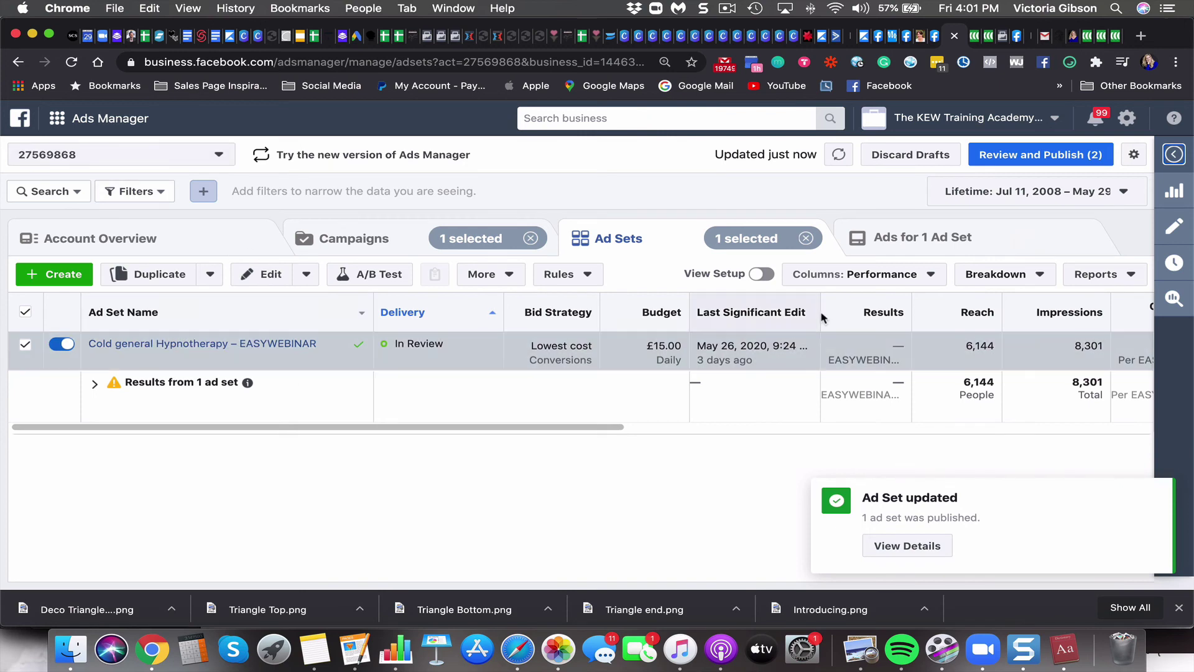
pyautogui.hscroll(5, 722, 349)
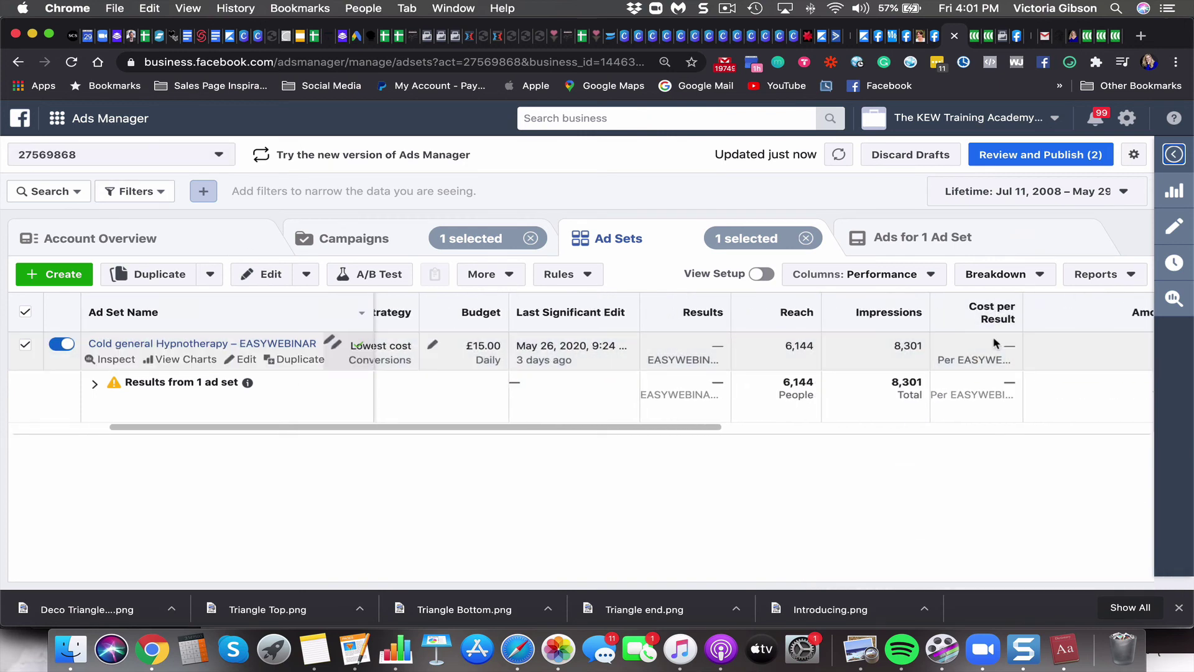
pyautogui.click(1025, 161)
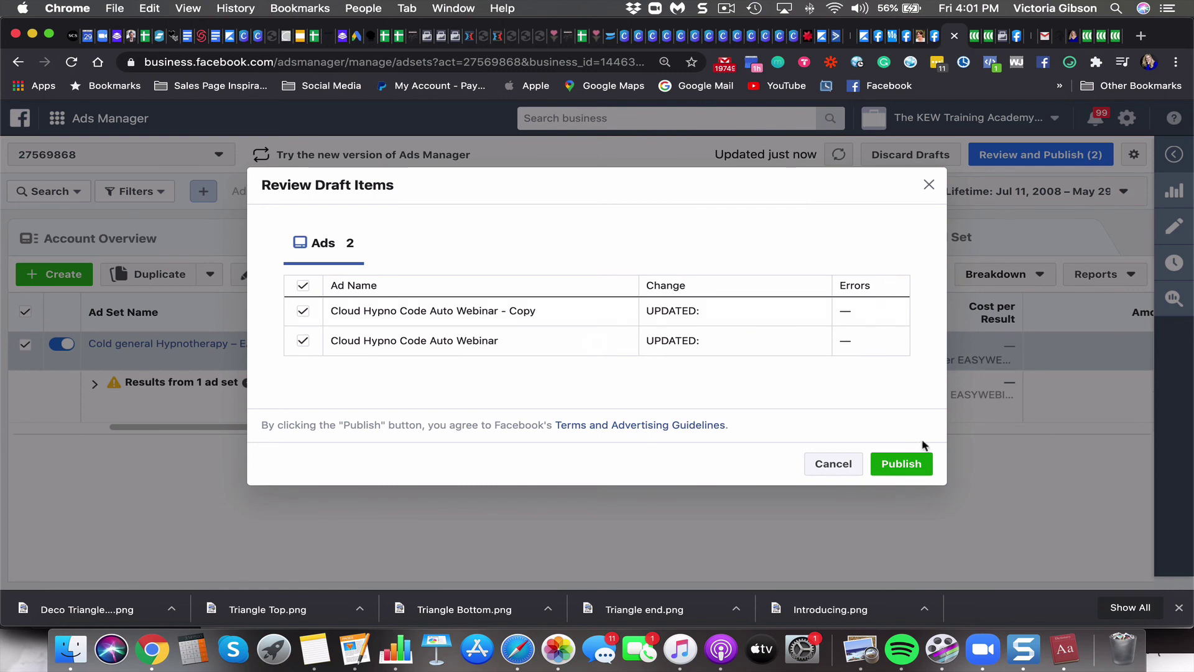
pyautogui.click(902, 465)
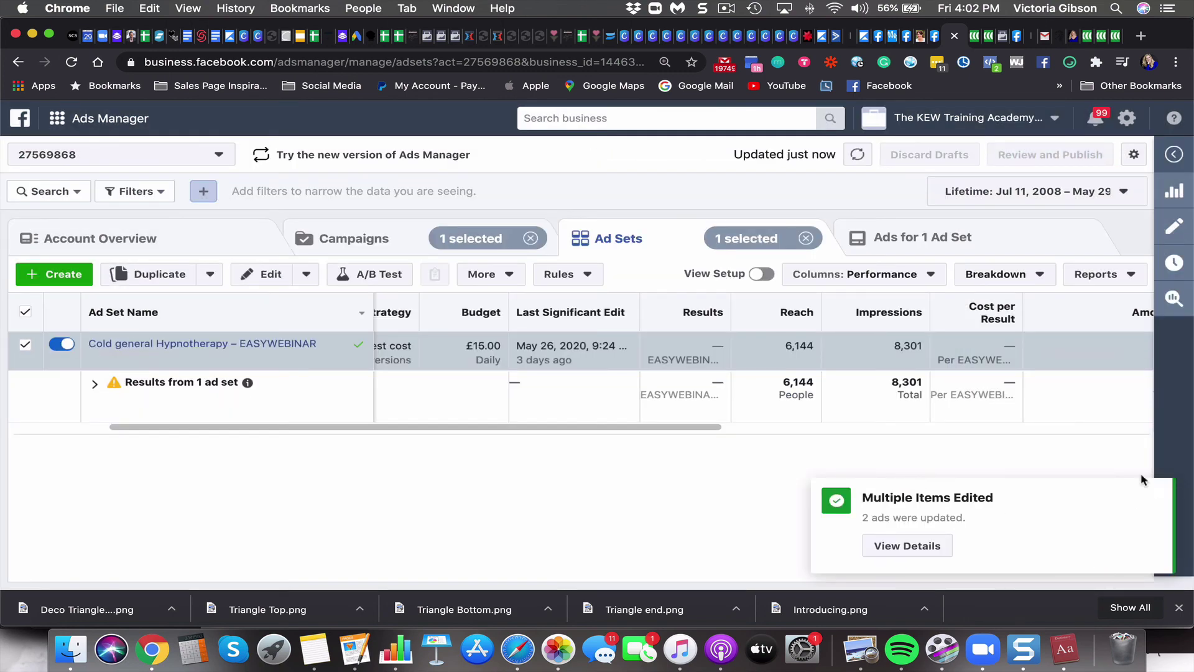
pyautogui.click(1151, 496)
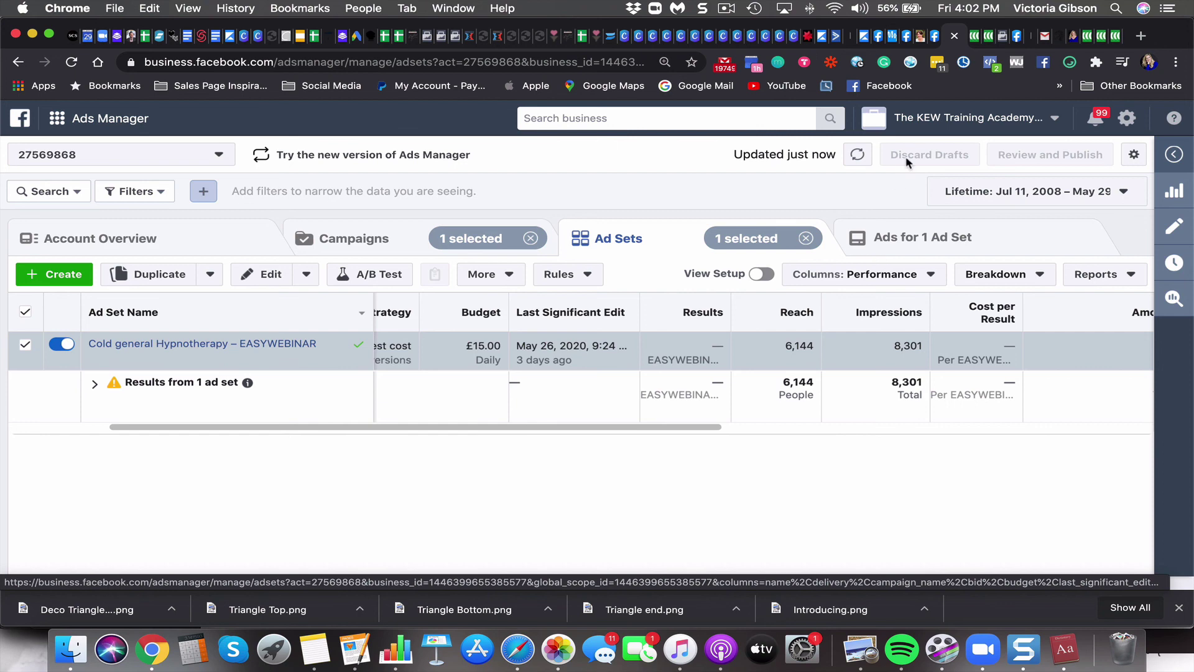
pyautogui.click(725, 12)
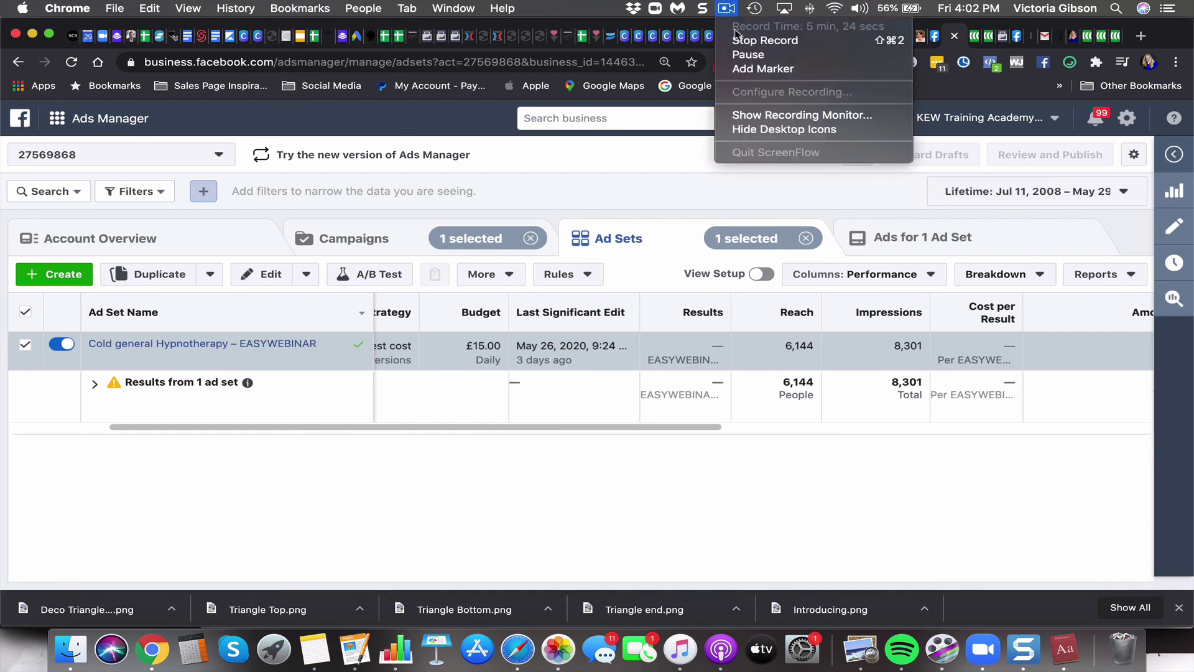